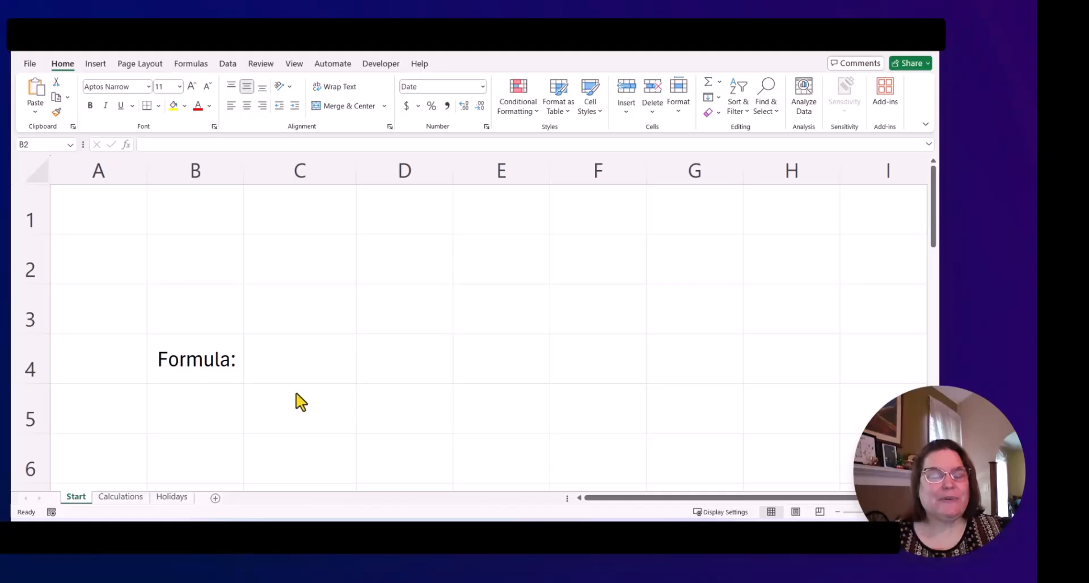
Step: Insert the current date into cell B2 on the Start sheet
click(250, 377)
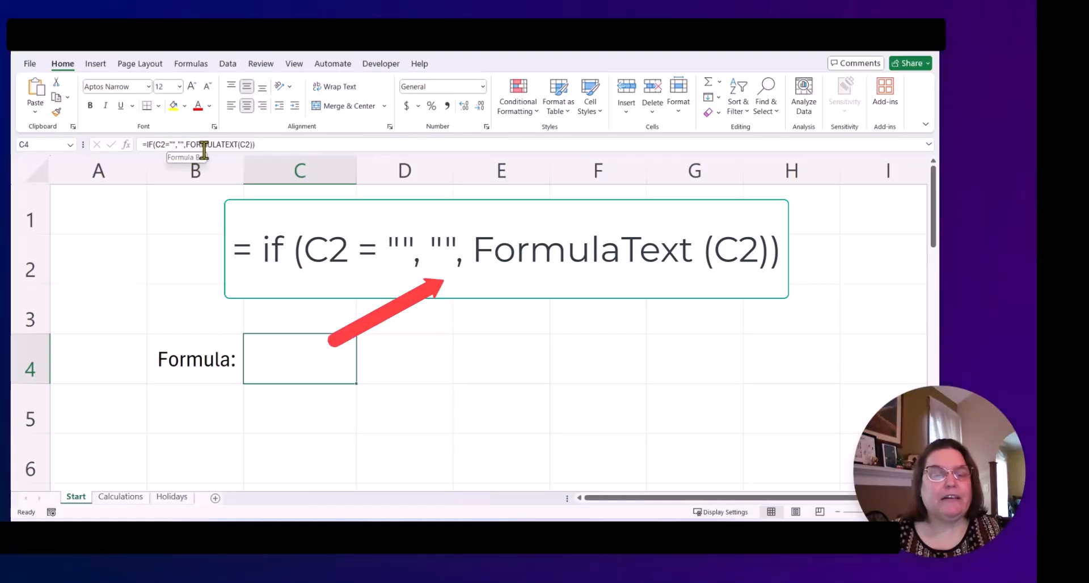
click(220, 267)
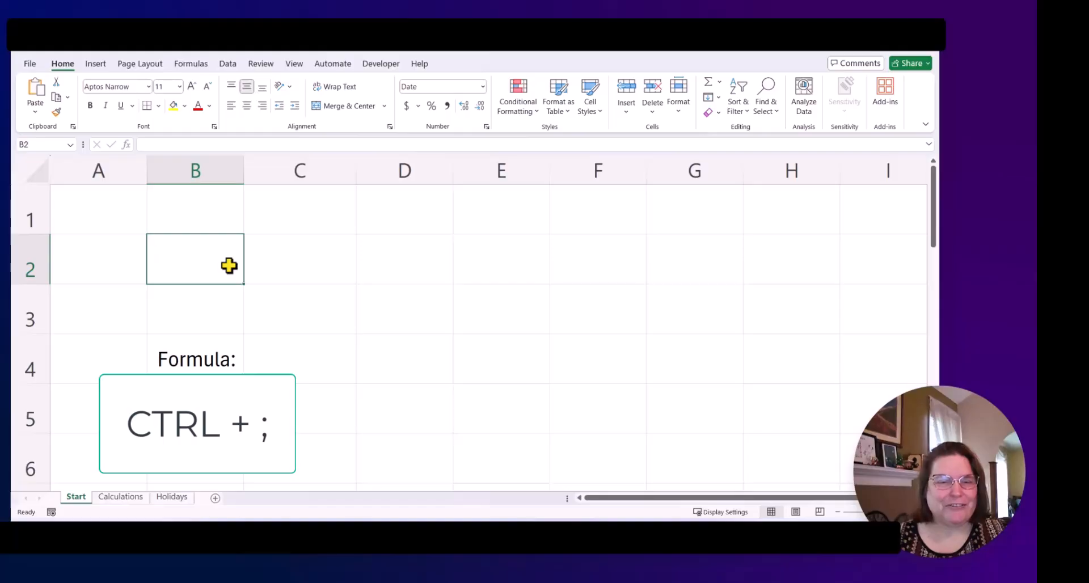
key(ctrl+semicolon)
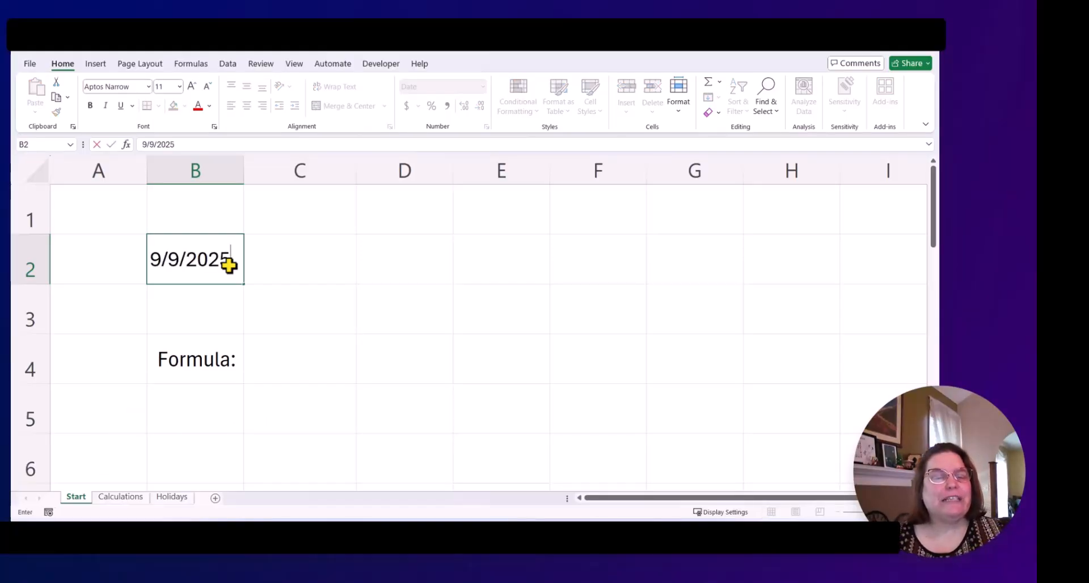
key(Return)
Step: In C2, enter a formula adding 45 days to the date in B2 (=B2+45)
click(229, 264)
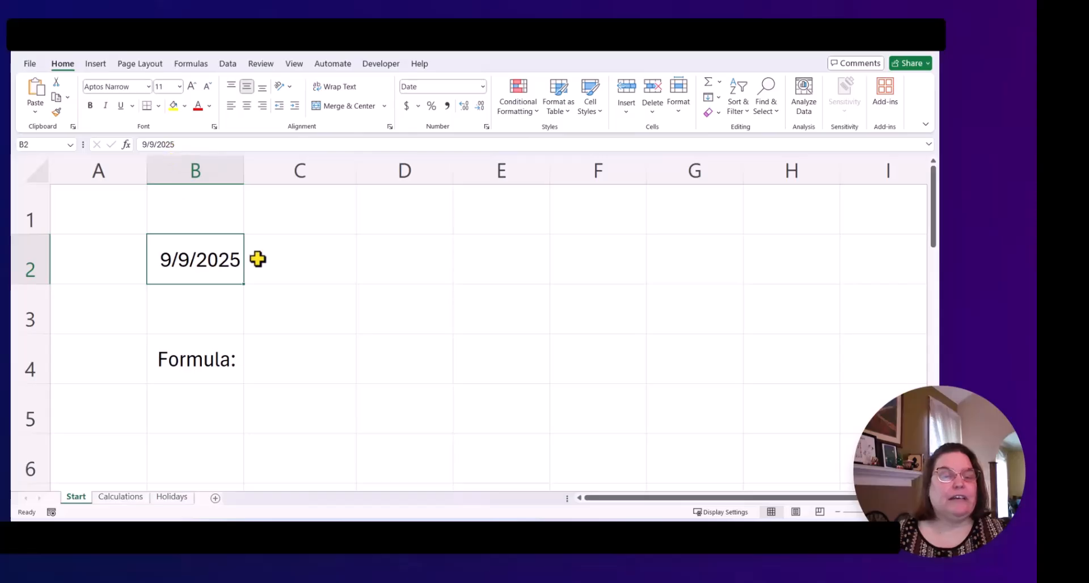
click(301, 267)
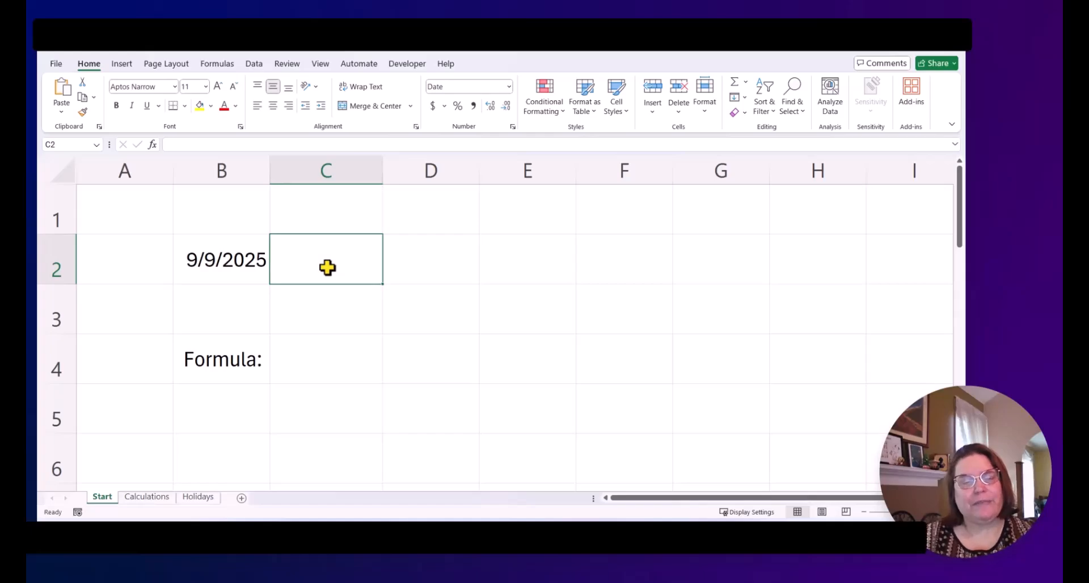
text(=)
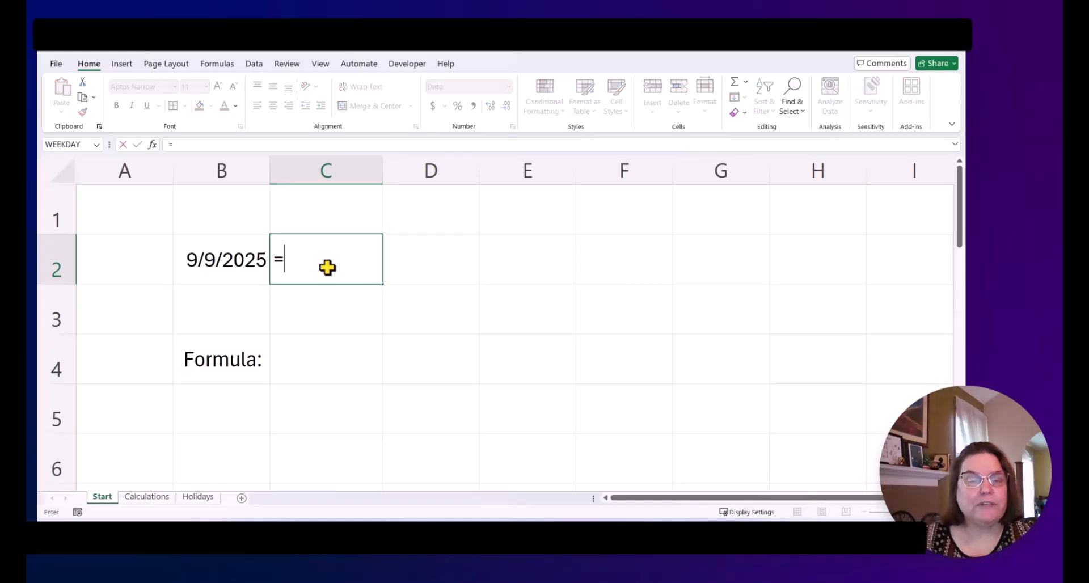
click(211, 261)
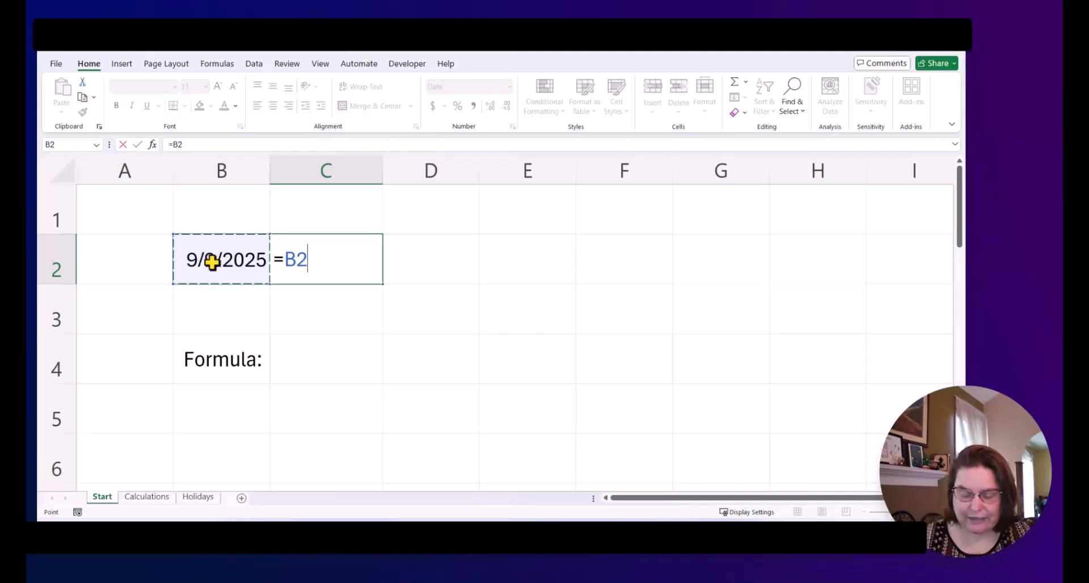
text(+)
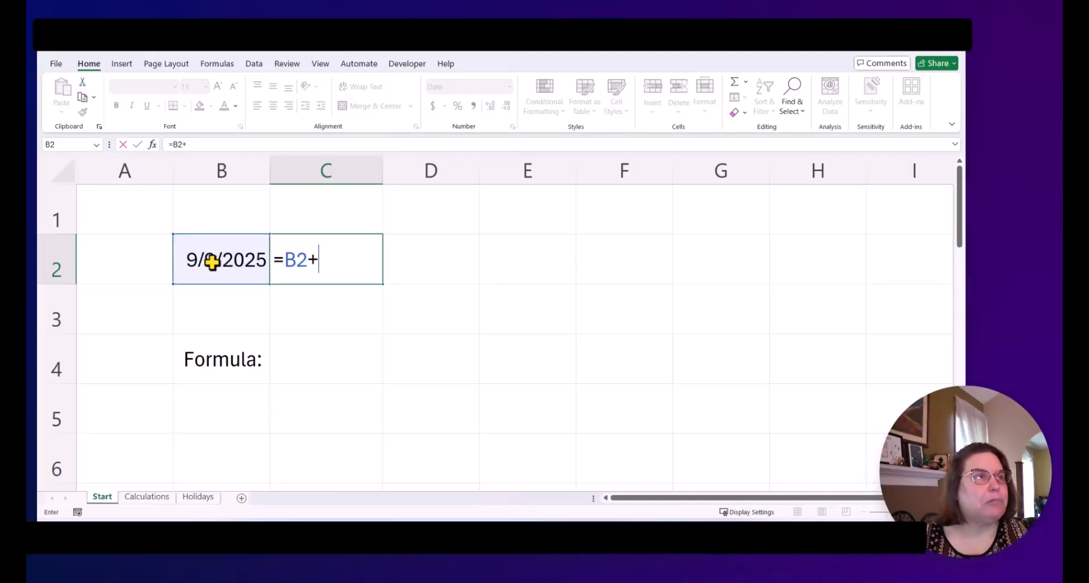
text(45)
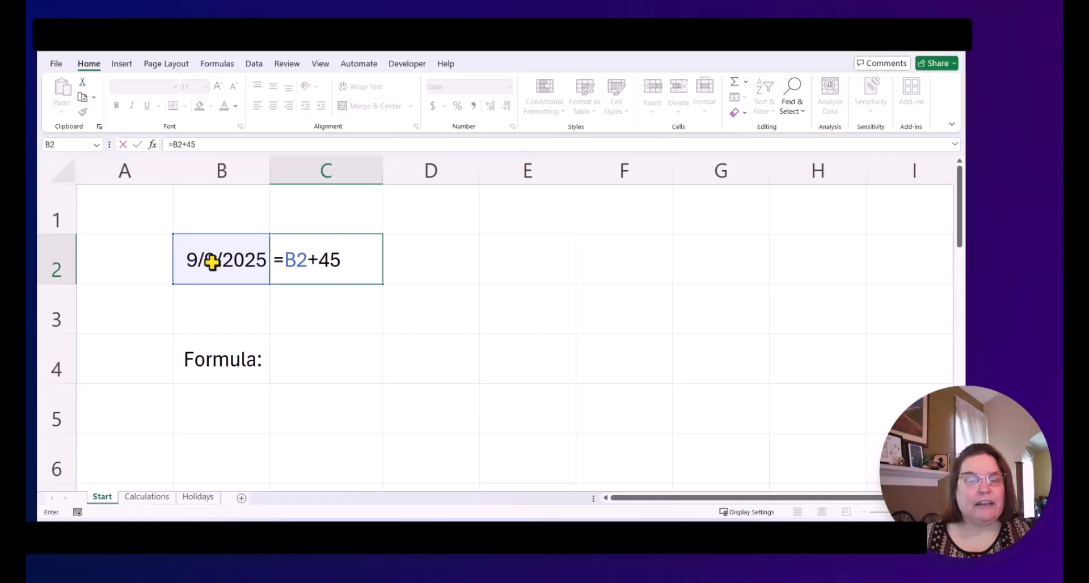
key(Return)
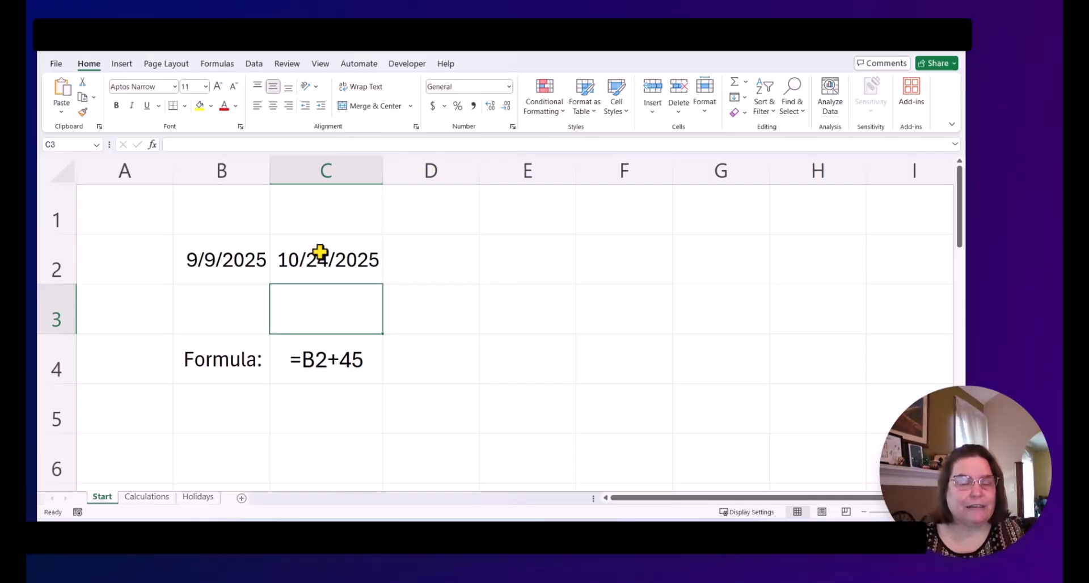
Step: Switch to the Calculations sheet and in D2 subtract the start date from the end date (=C2-B2)
key(ctrl+Page_Down)
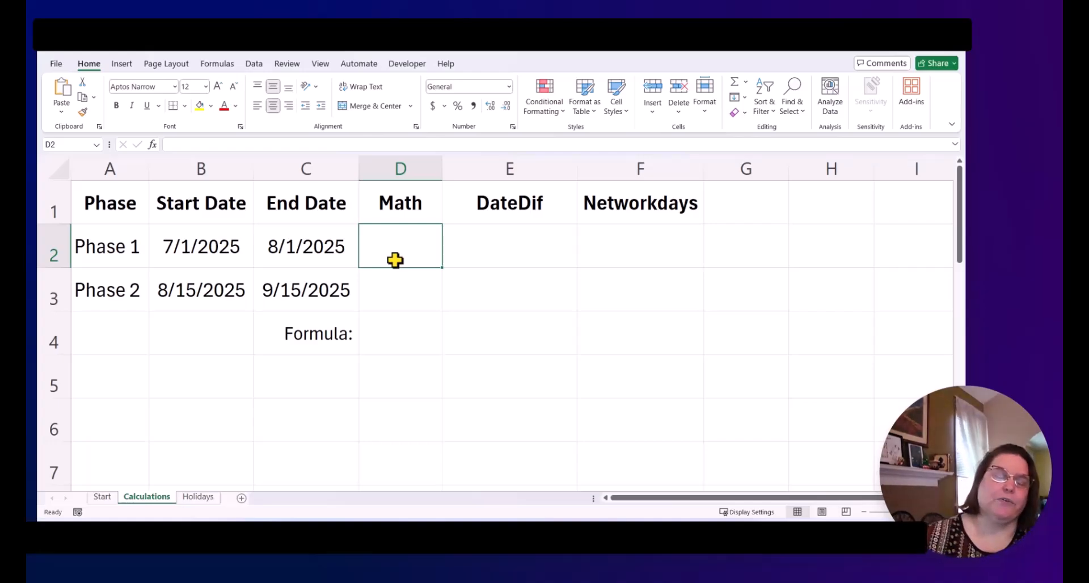
text(=)
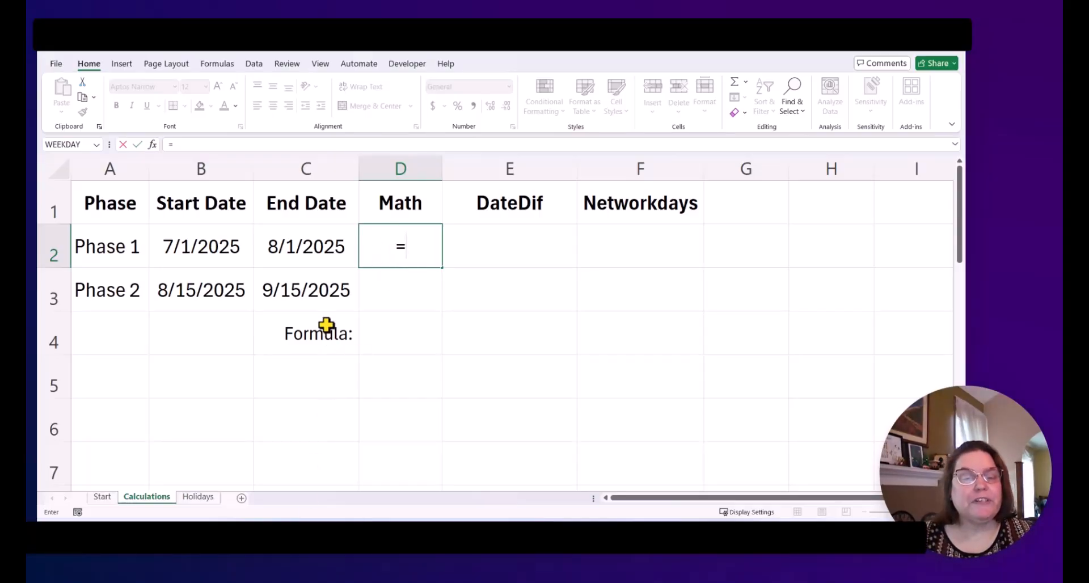
click(316, 247)
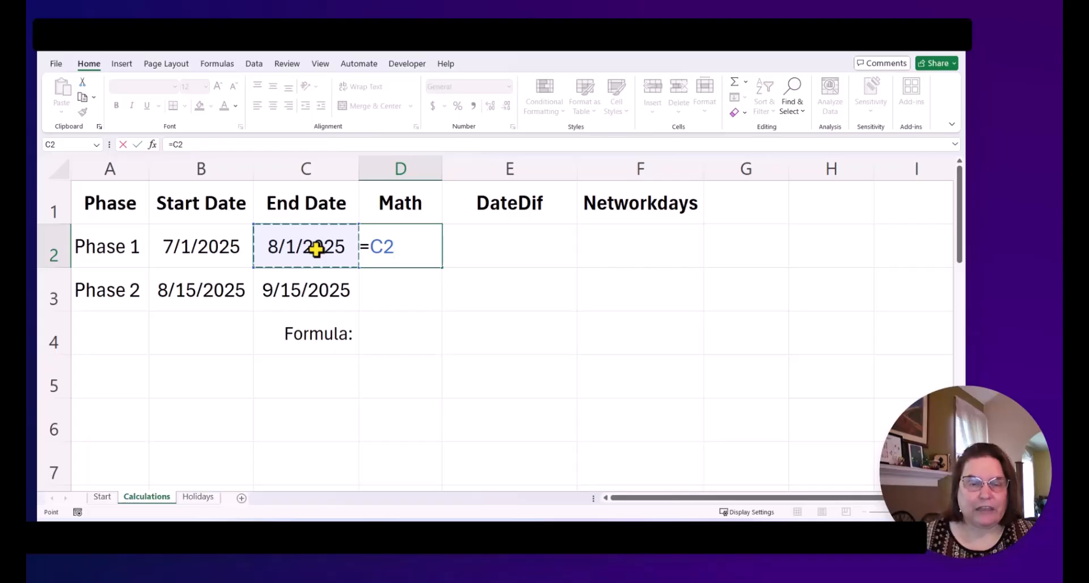
text(-)
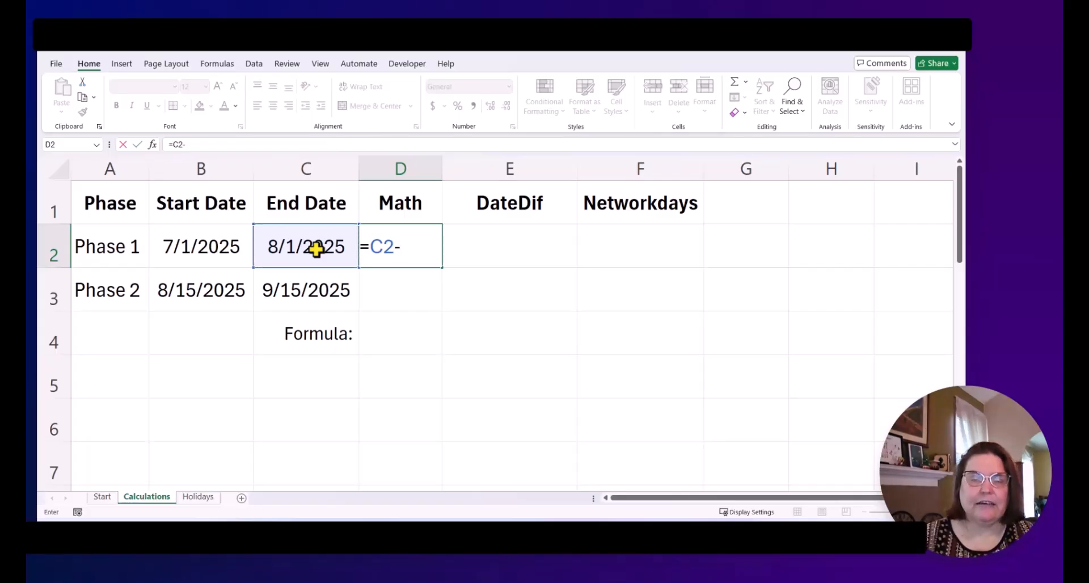
click(218, 249)
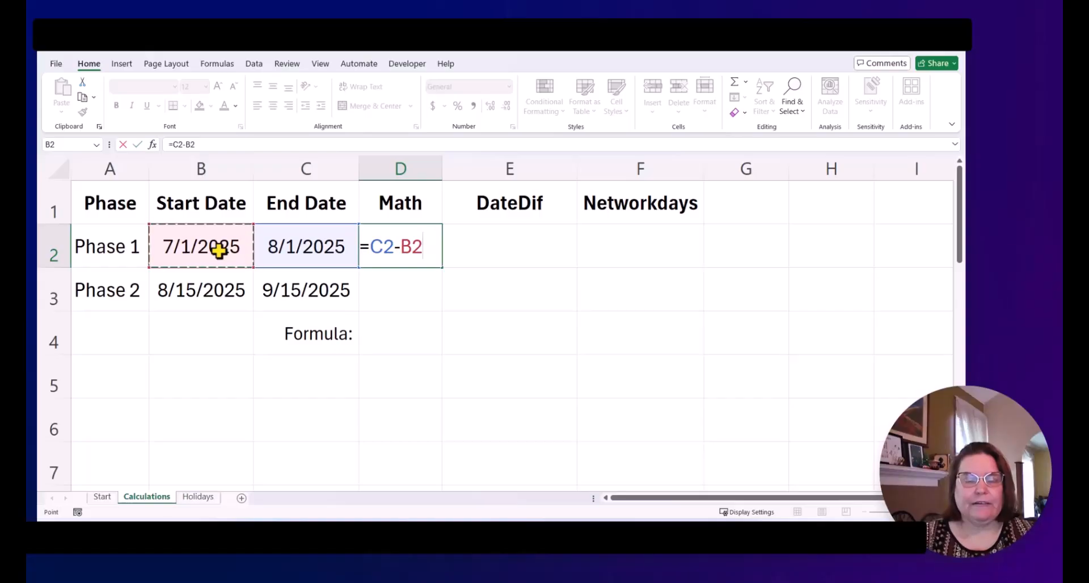
key(Return)
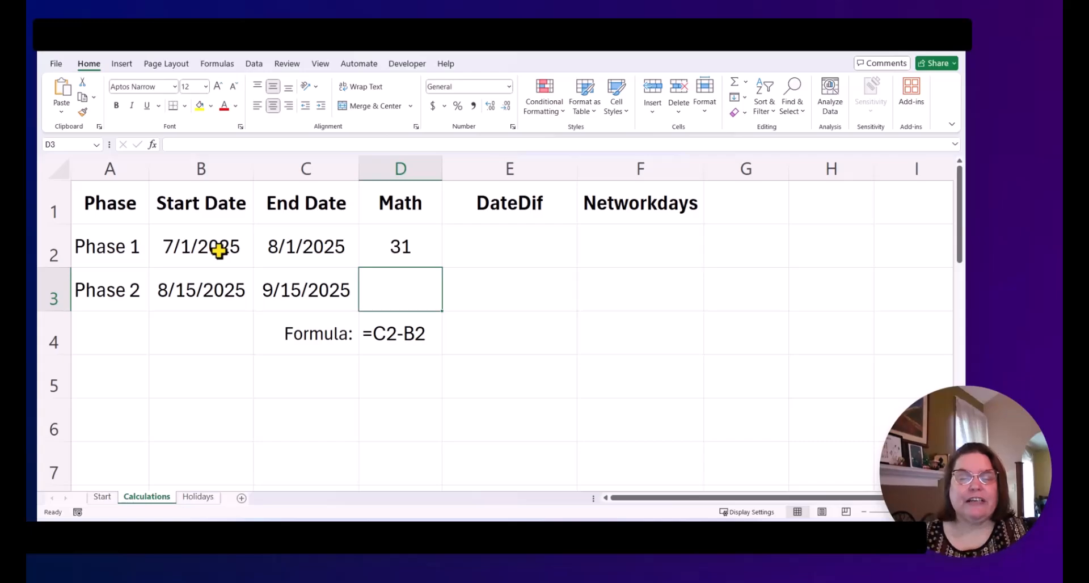
Step: In E2, enter a DATEDIF formula counting months between B2 and C2: =datedif(B2,C2,"m")
key(Up)
key(Right)
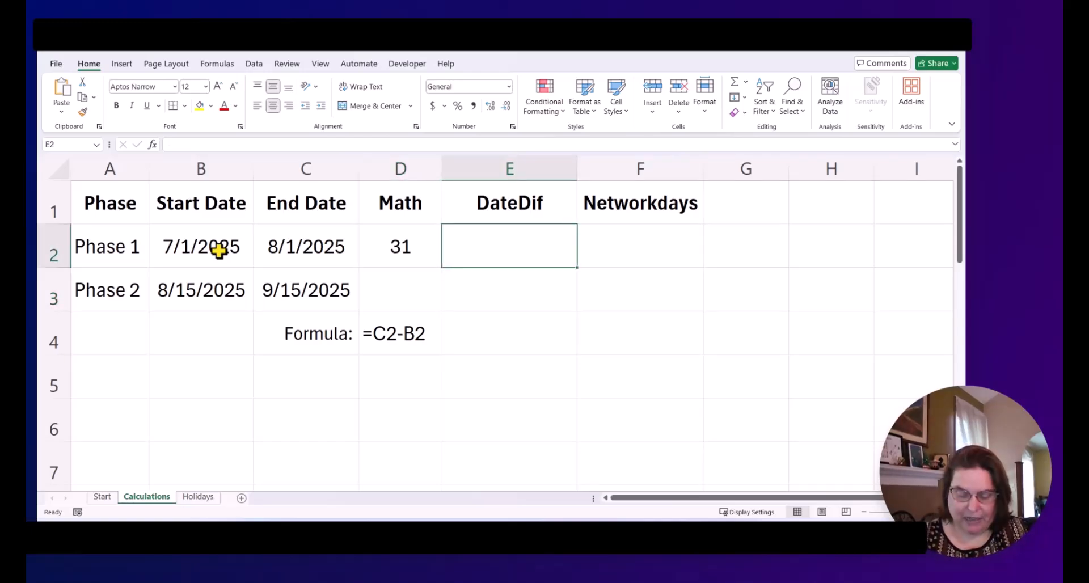
text(=dated)
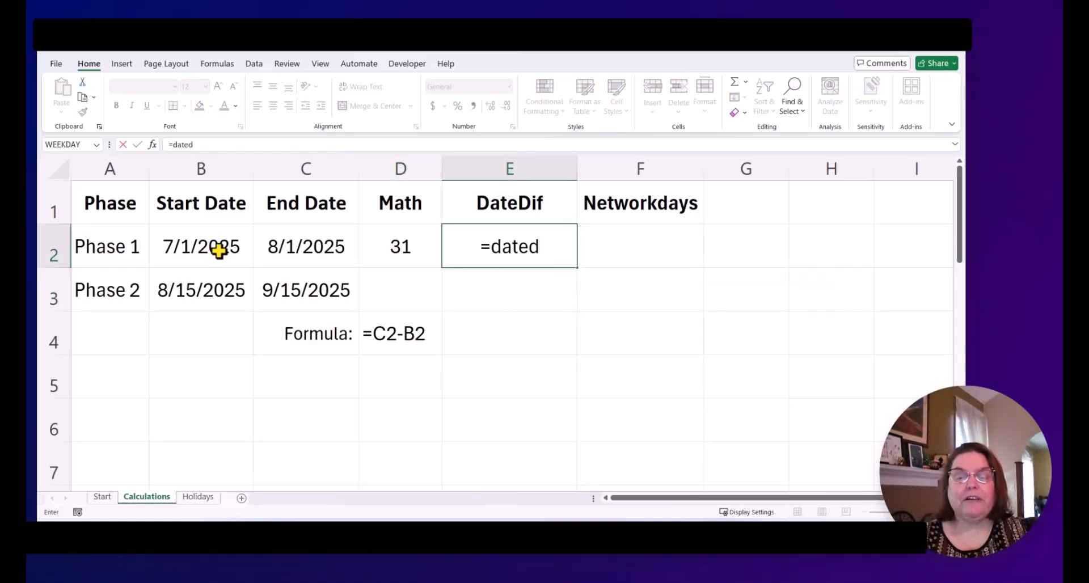
text(if)
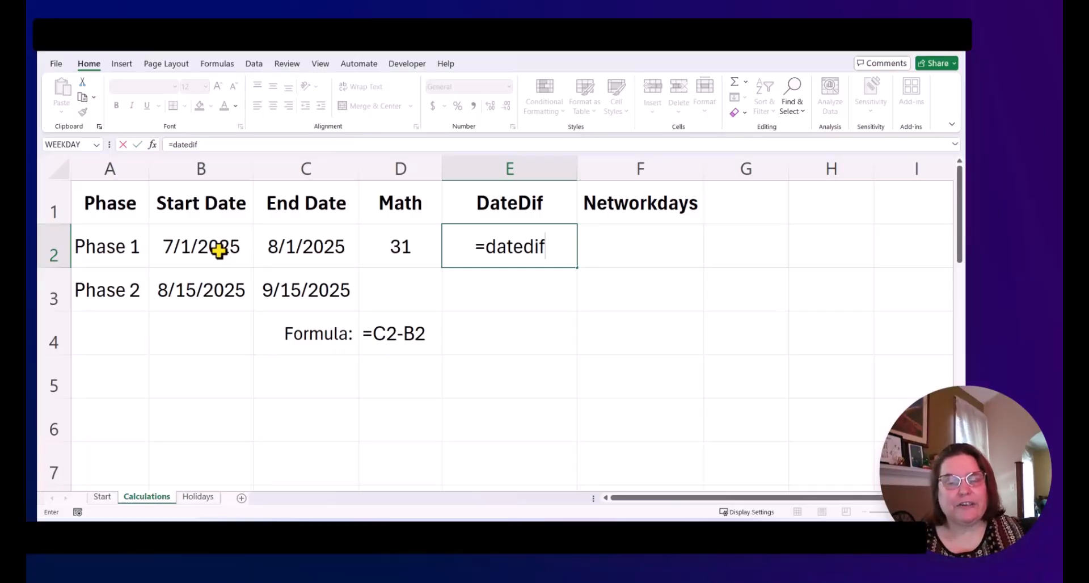
text(()
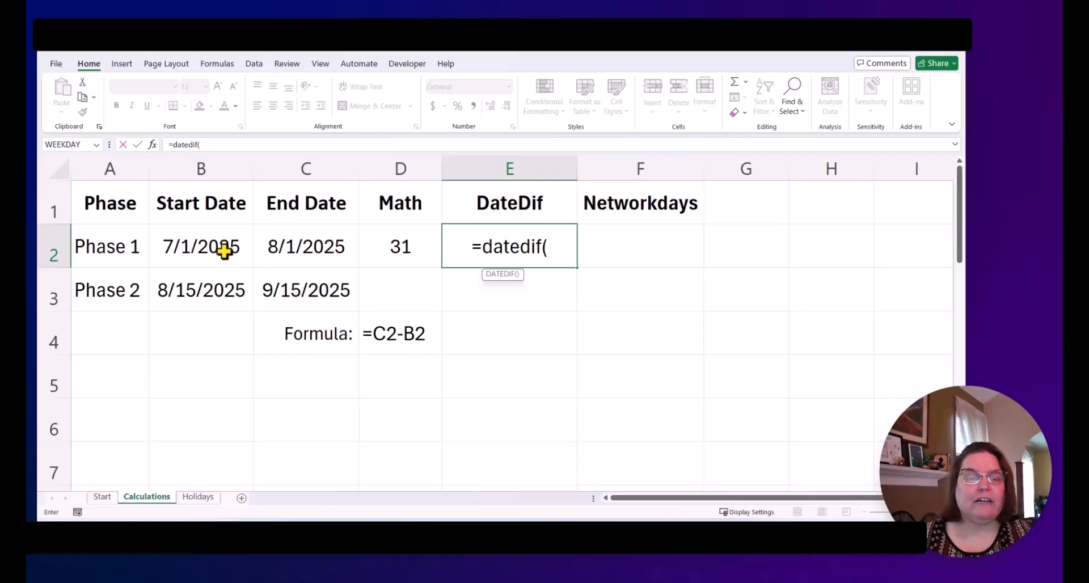
click(173, 247)
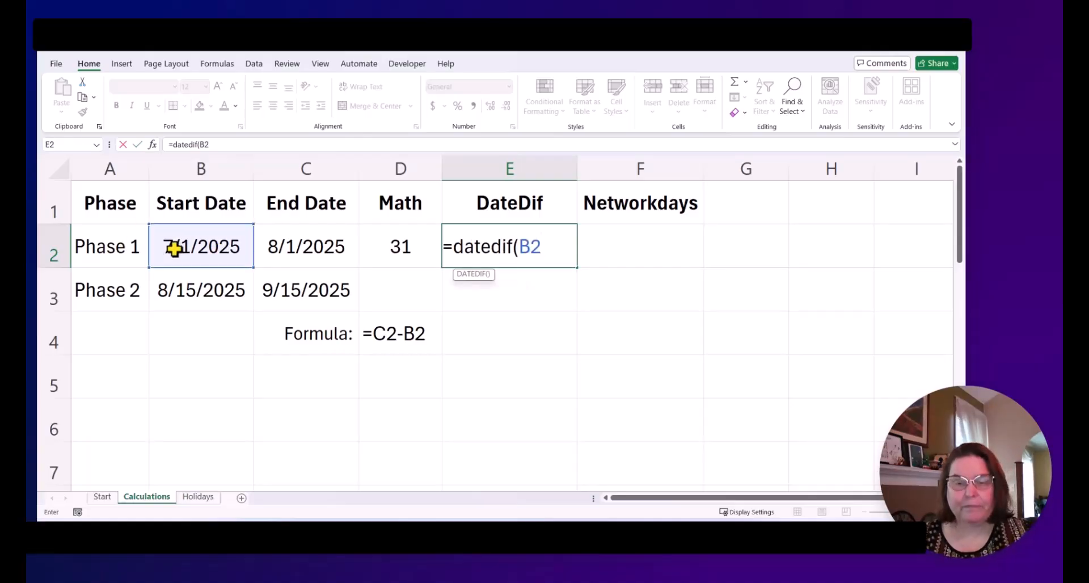
text(,)
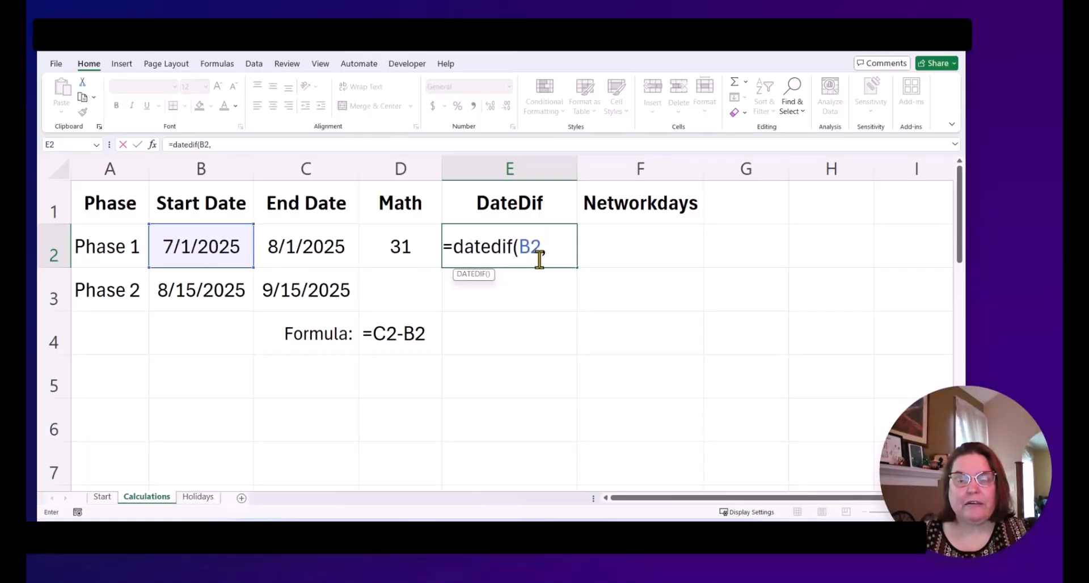
click(307, 257)
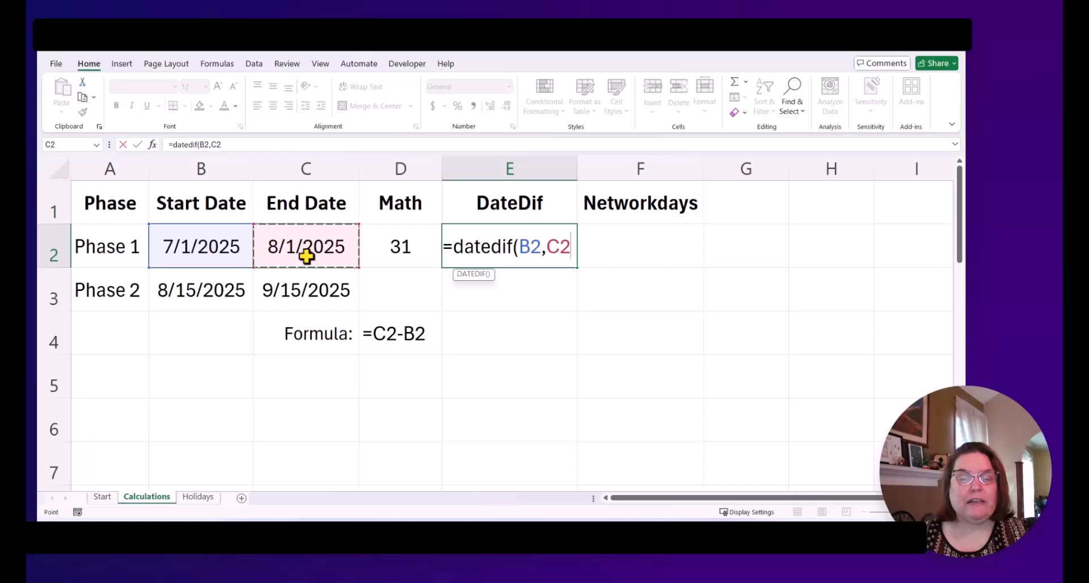
text(,"m")
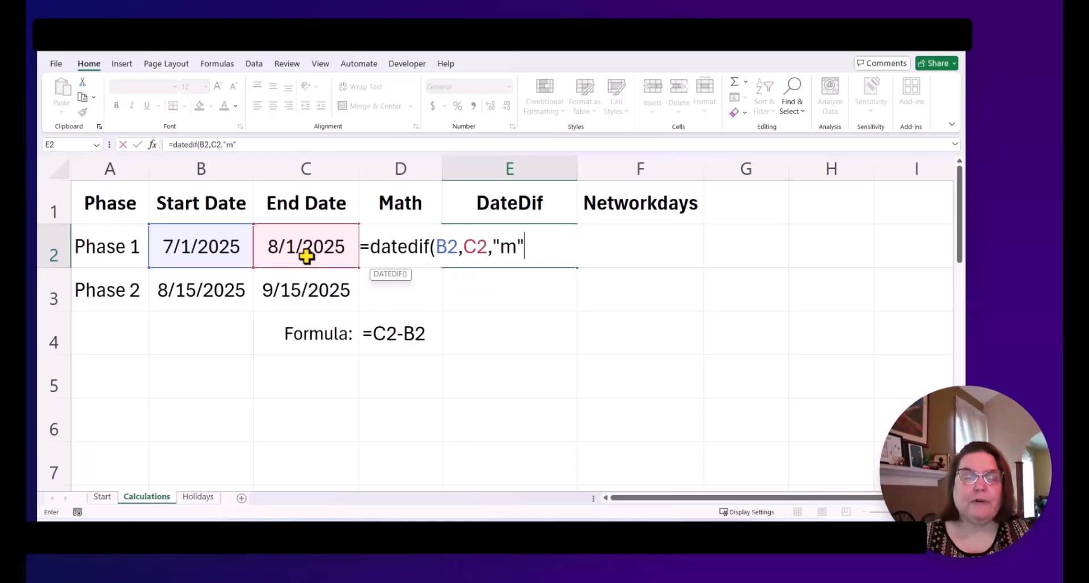
text())
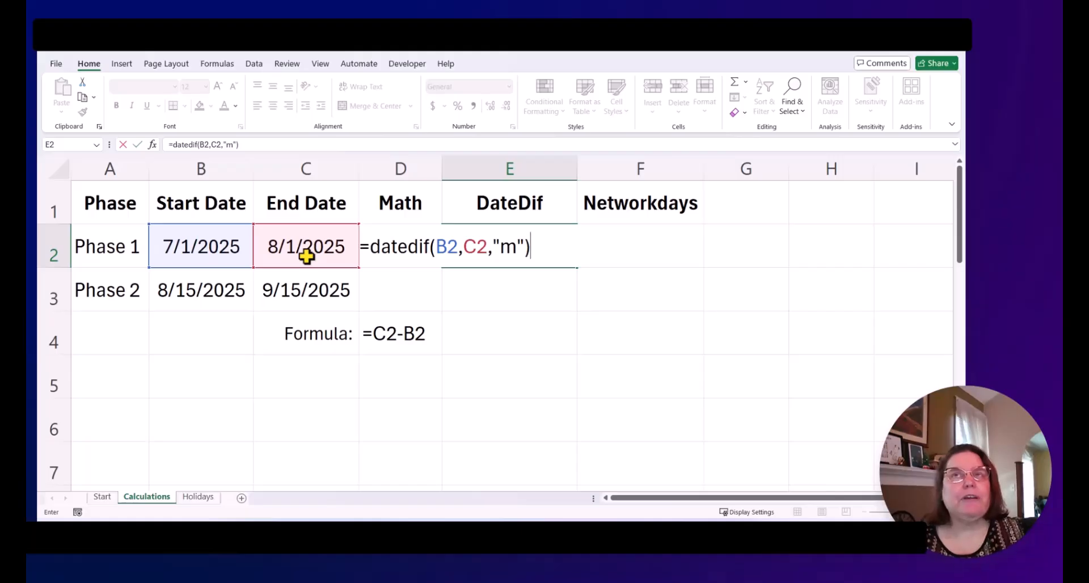
key(Return)
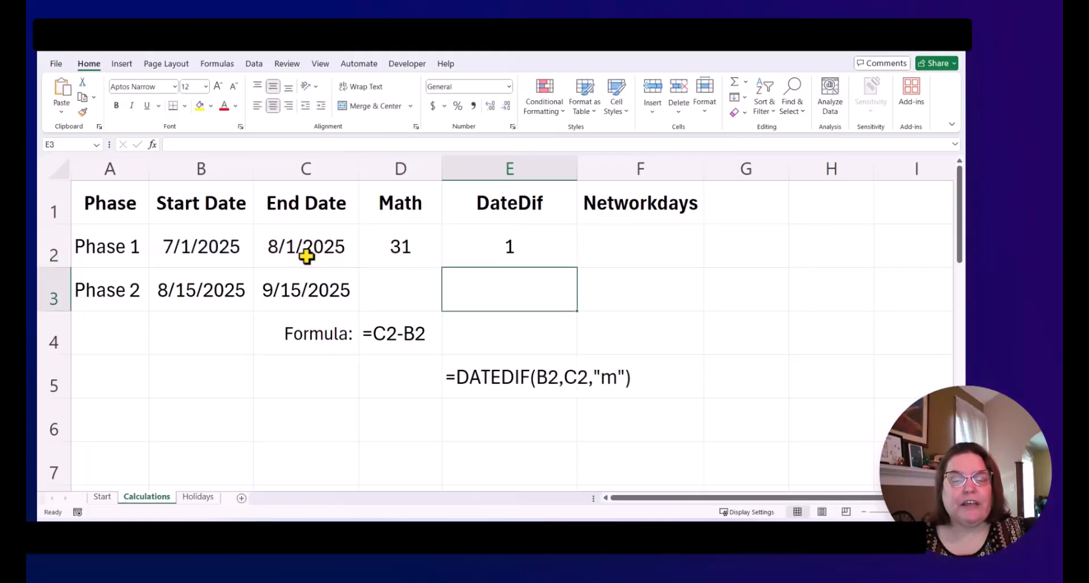
Step: Look over the holiday dates on the Holidays sheet and return to the Calculations sheet
key(Up)
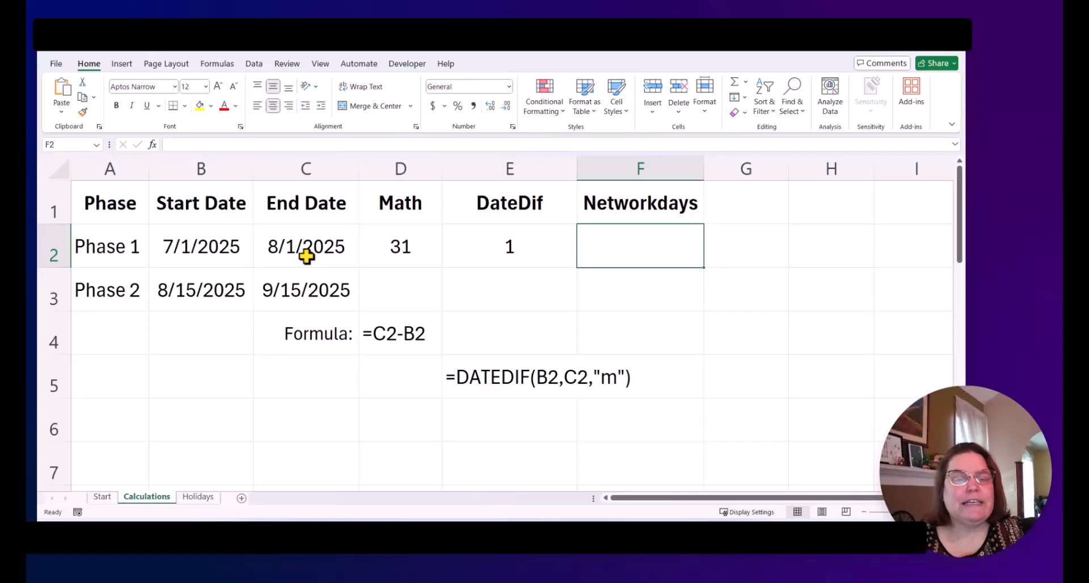
click(199, 502)
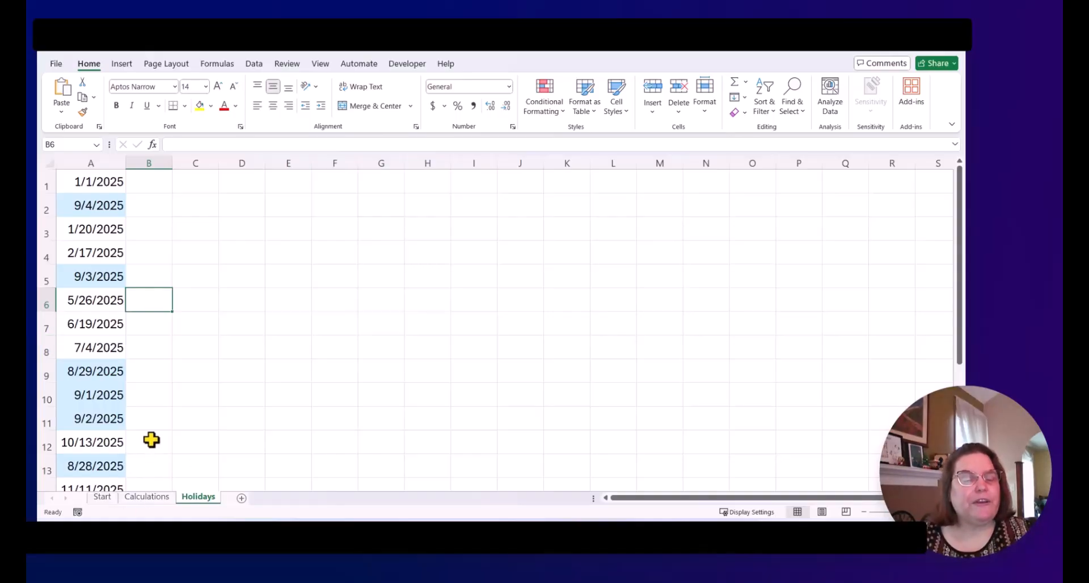
click(143, 502)
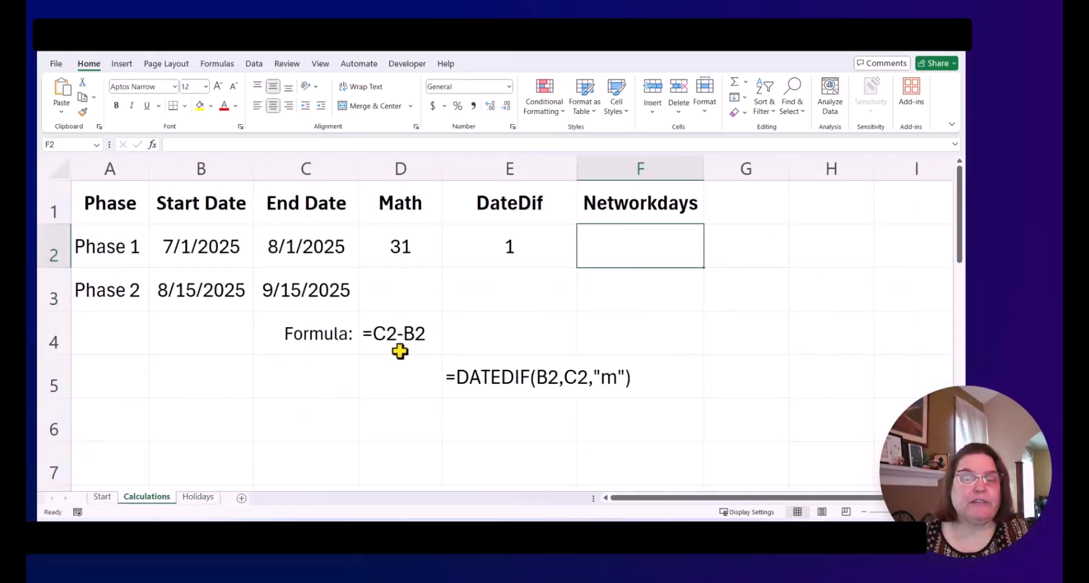
Step: In F2, start a NETWORKDAYS formula and set its start date to B2 and end date to C2 in the Function Arguments dialog
text(=)
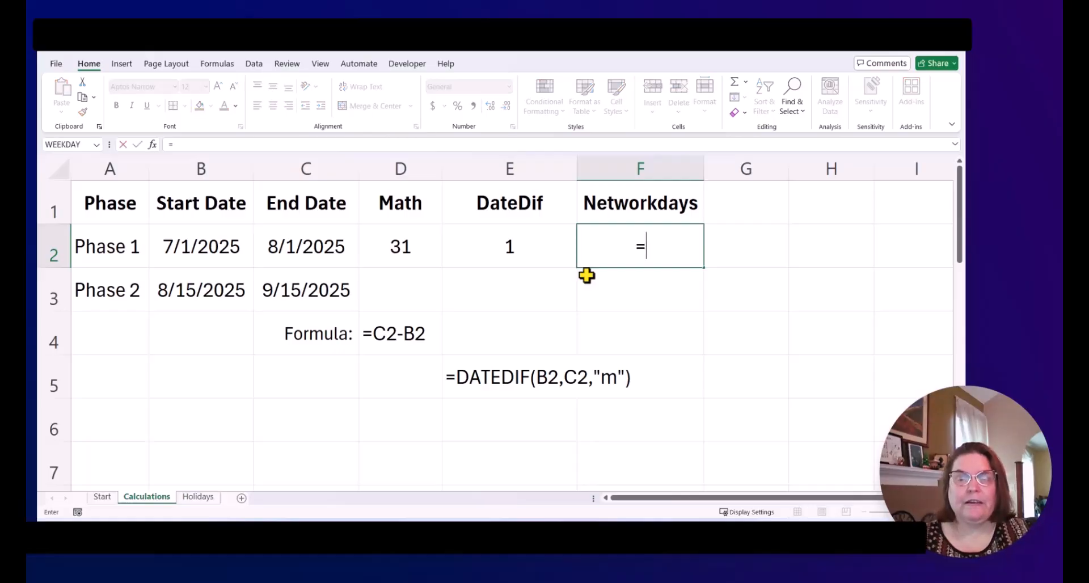
text(networkda)
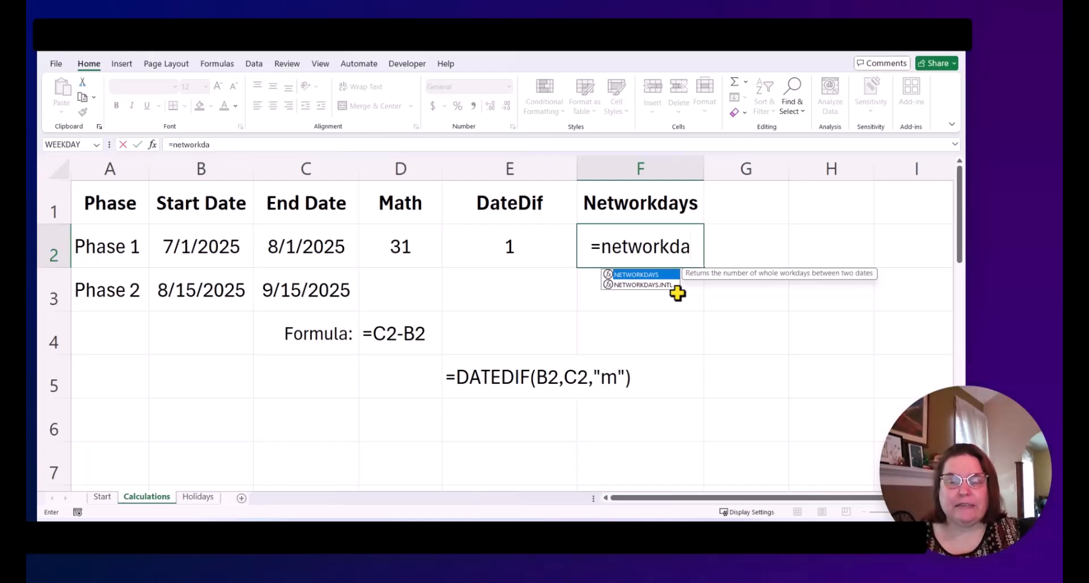
text(ys)
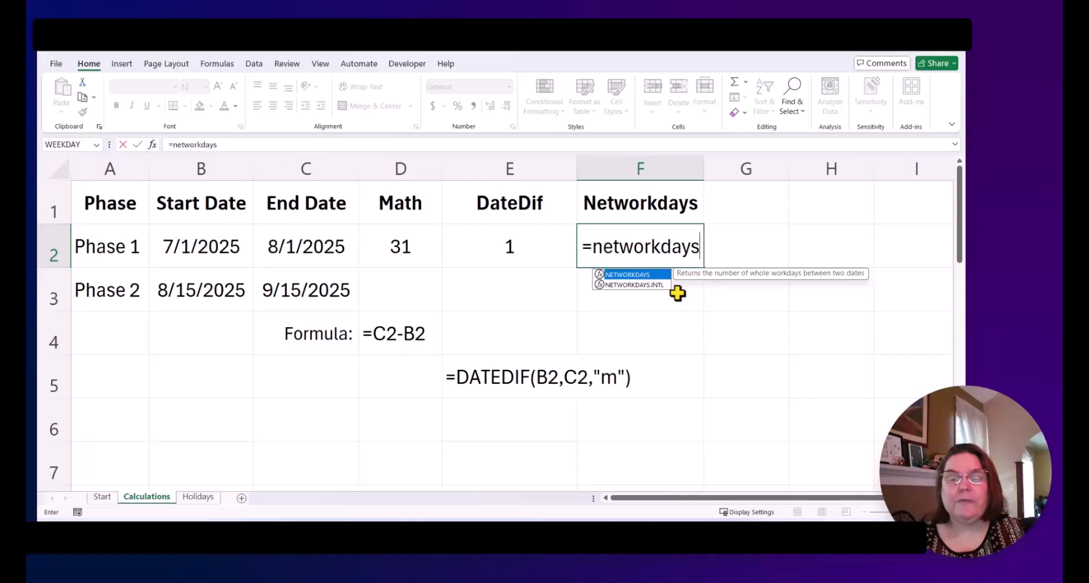
text(()
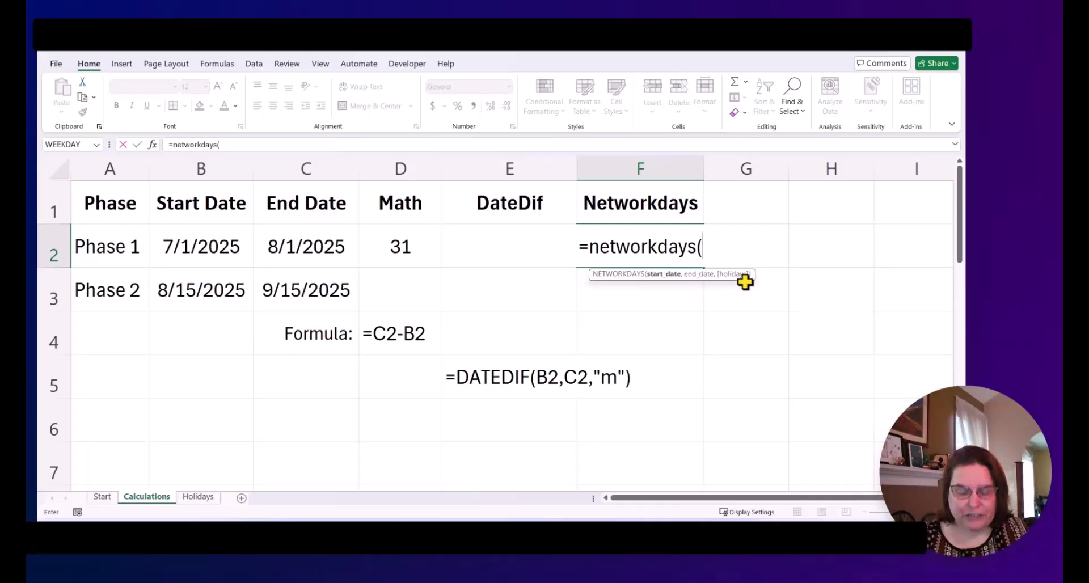
text())
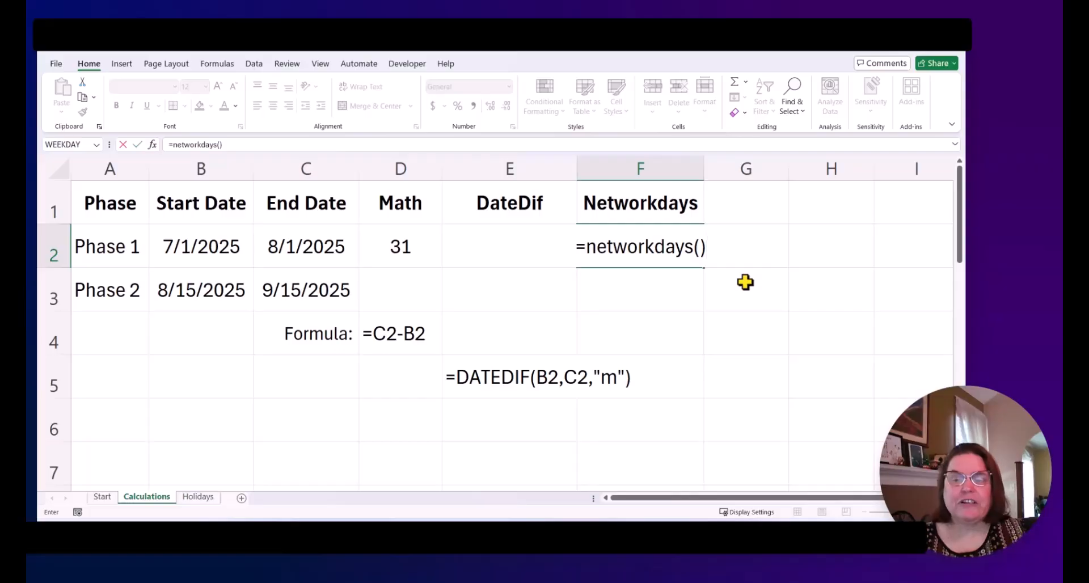
click(151, 145)
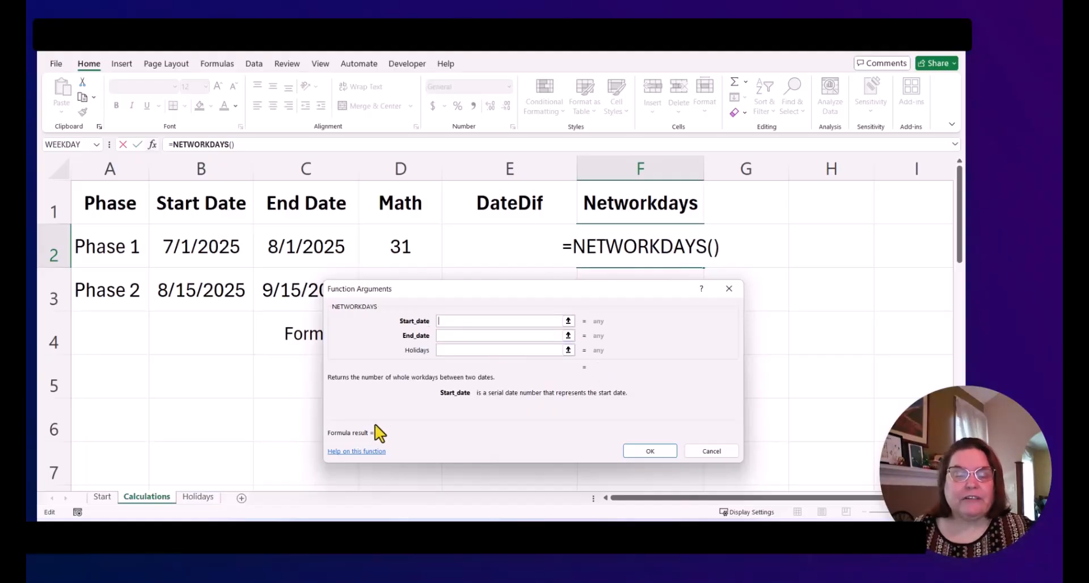
click(568, 321)
click(201, 242)
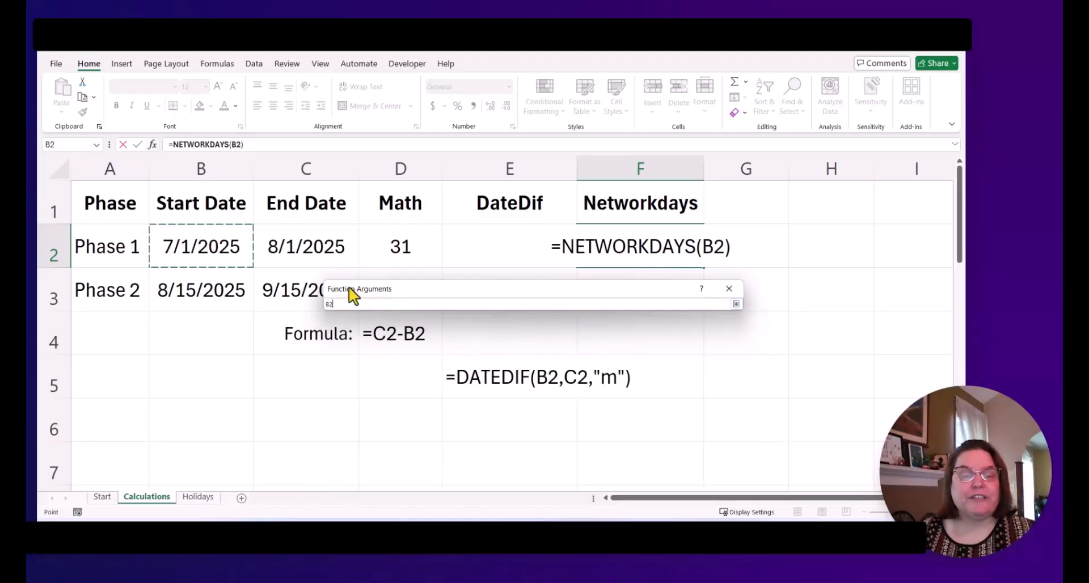
click(736, 304)
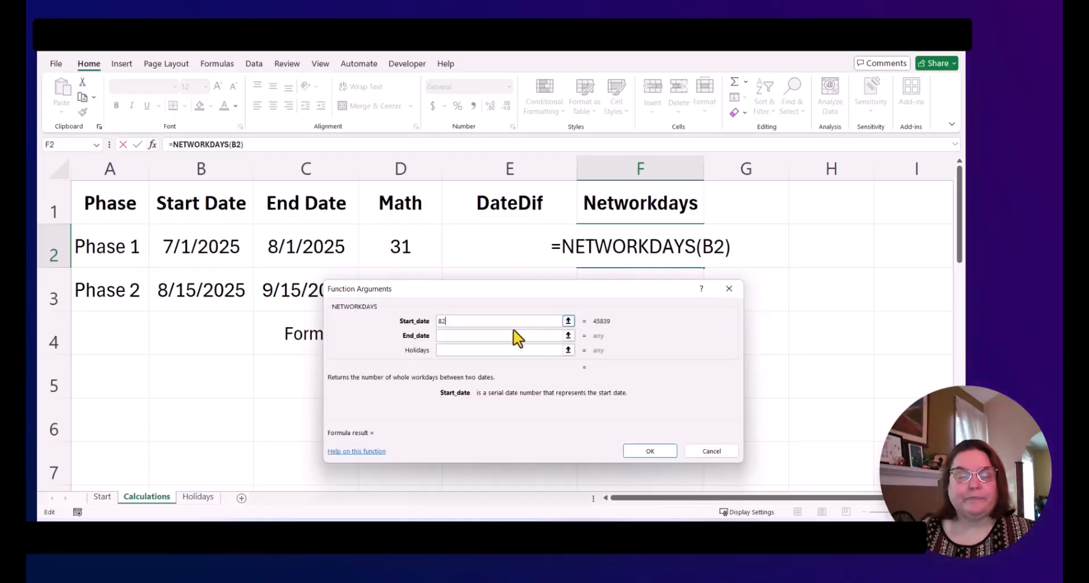
click(465, 336)
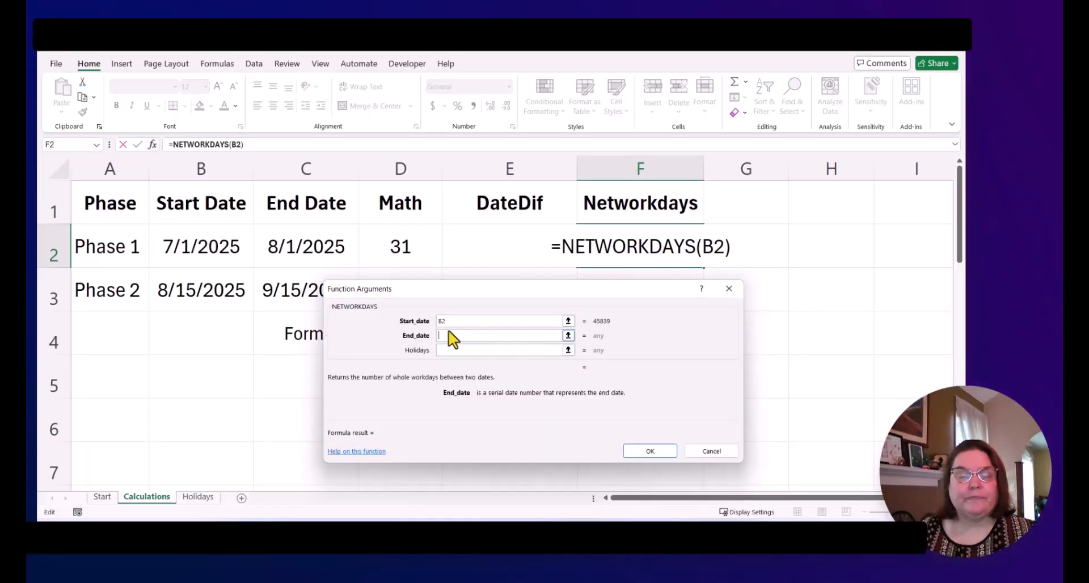
click(289, 241)
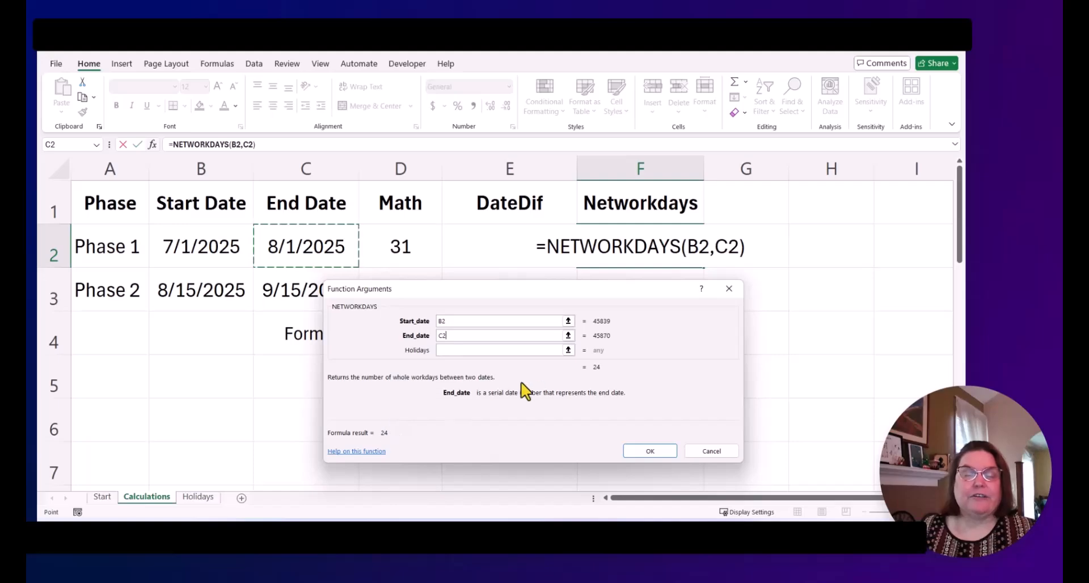
Step: Open the system calendar and browse back to July 2025 to check the workdays
click(931, 536)
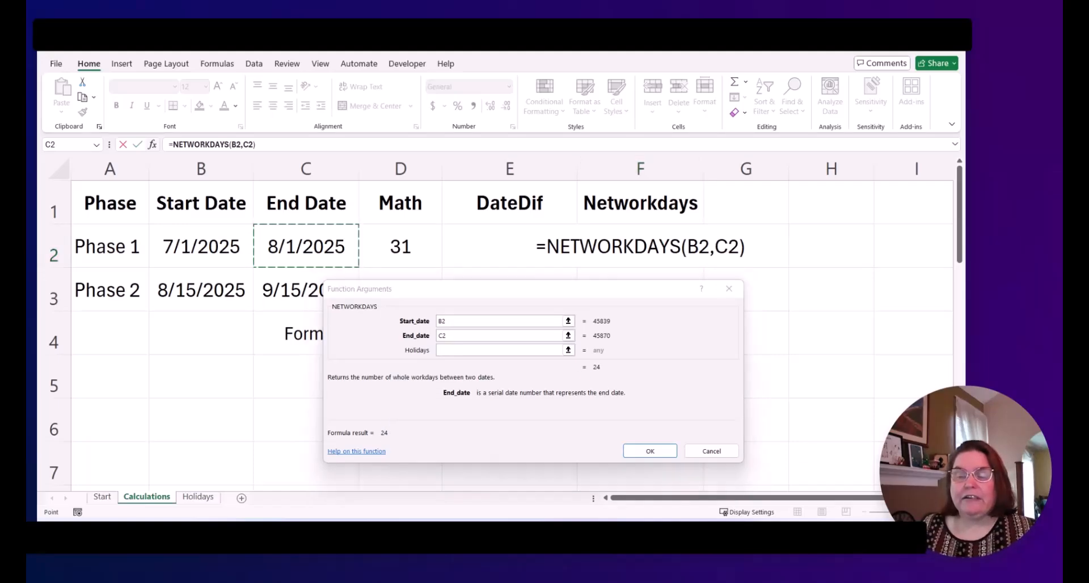
click(919, 313)
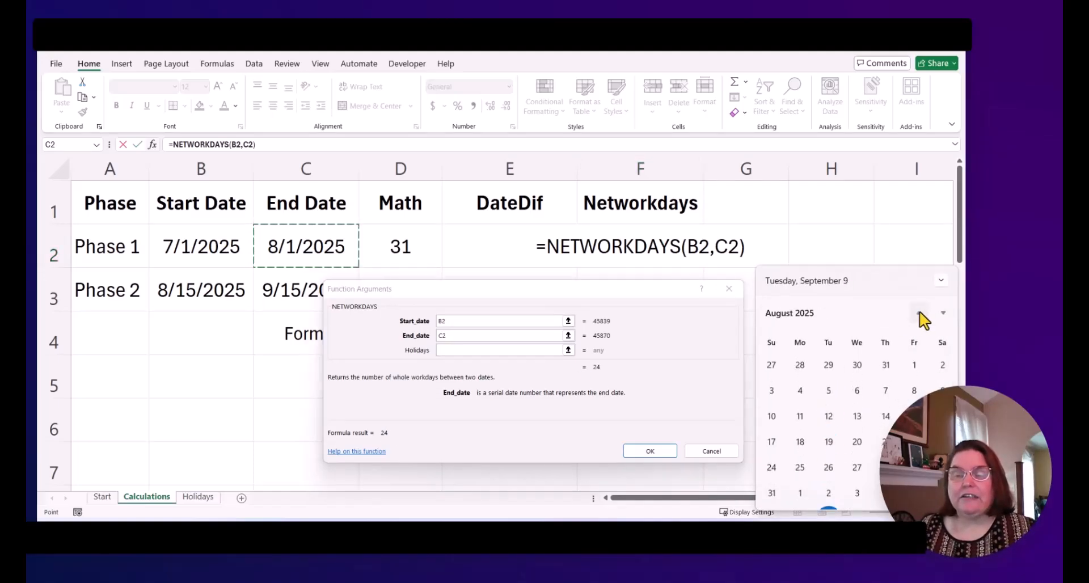
click(919, 313)
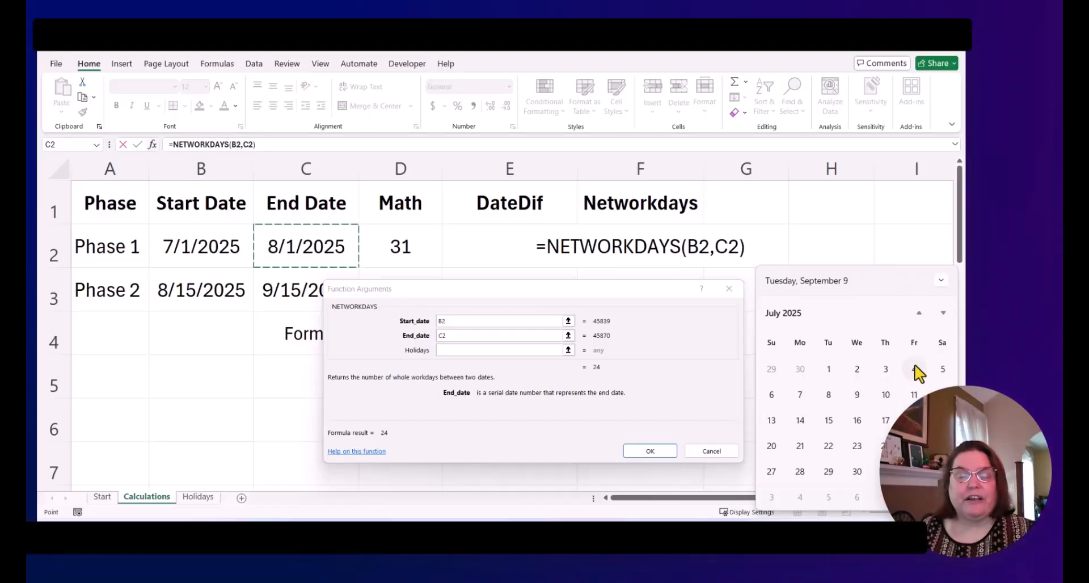
Step: Set the Holidays argument to Holidays!A1:A21 on the Holidays sheet and confirm the NETWORKDAYS formula
click(479, 350)
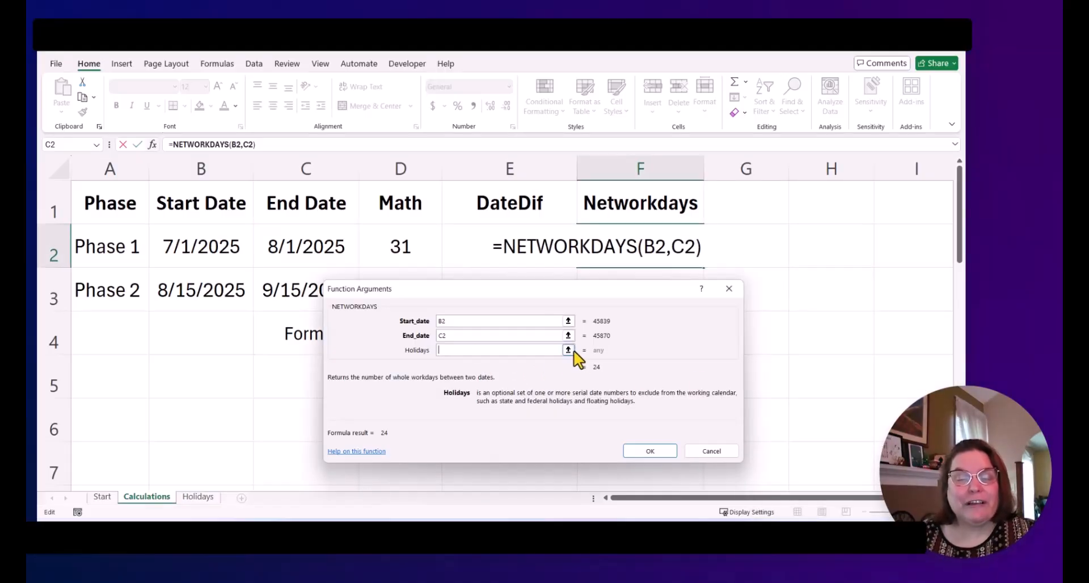
click(568, 350)
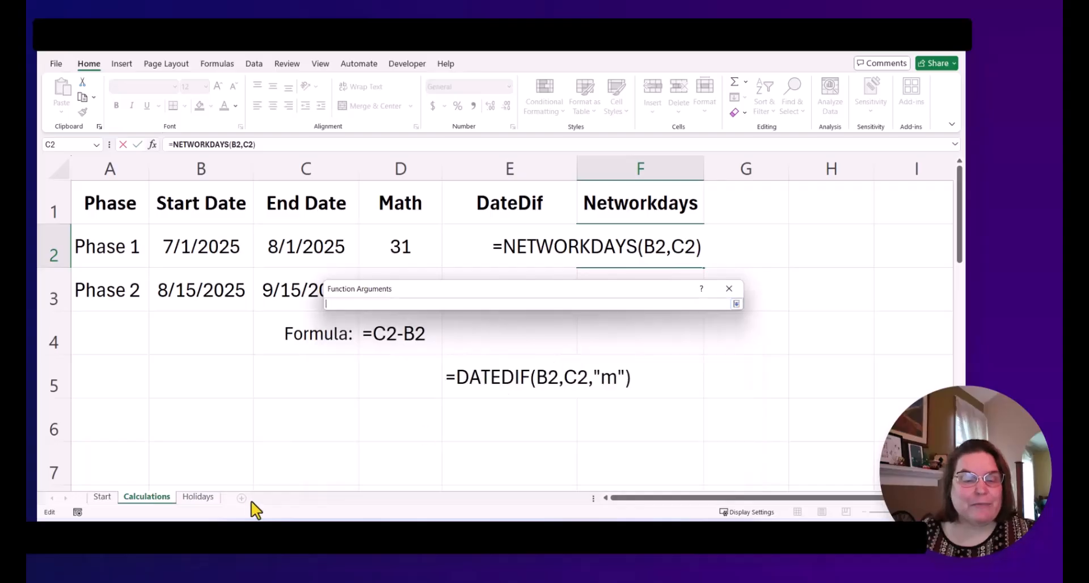
click(198, 497)
drag(105, 180, 90, 494)
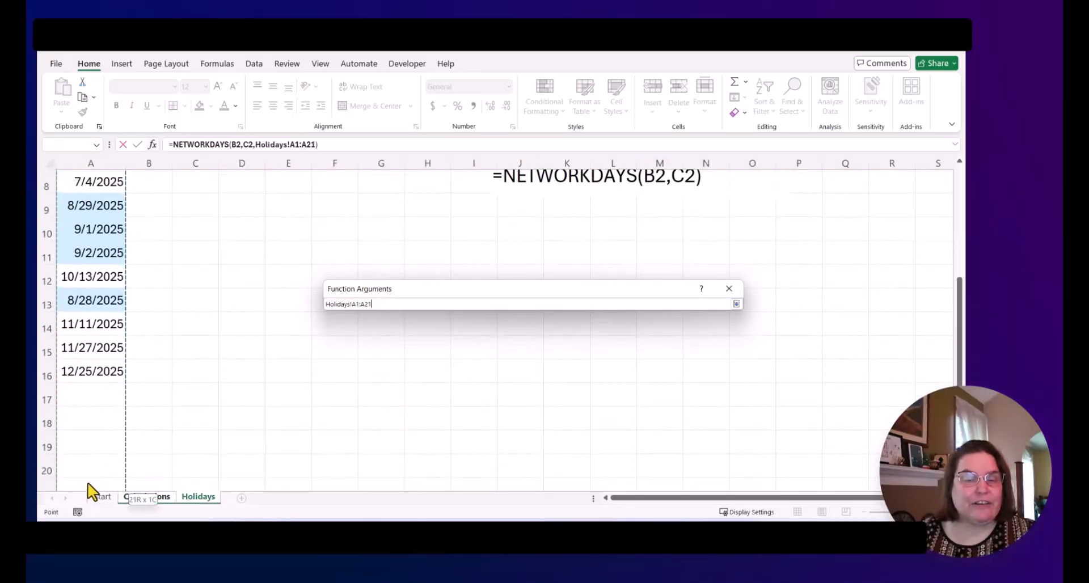
click(737, 305)
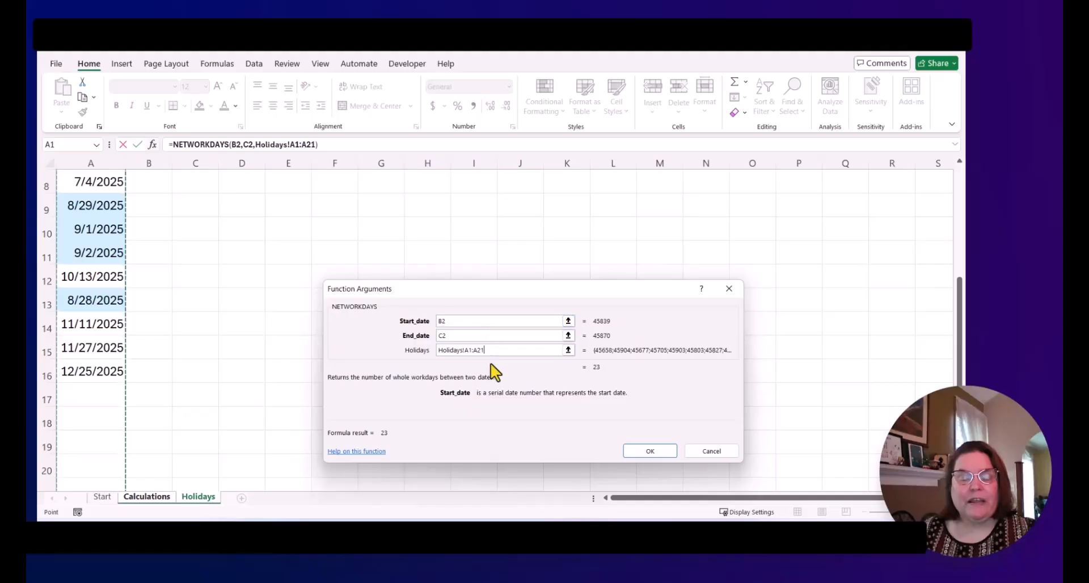
click(650, 451)
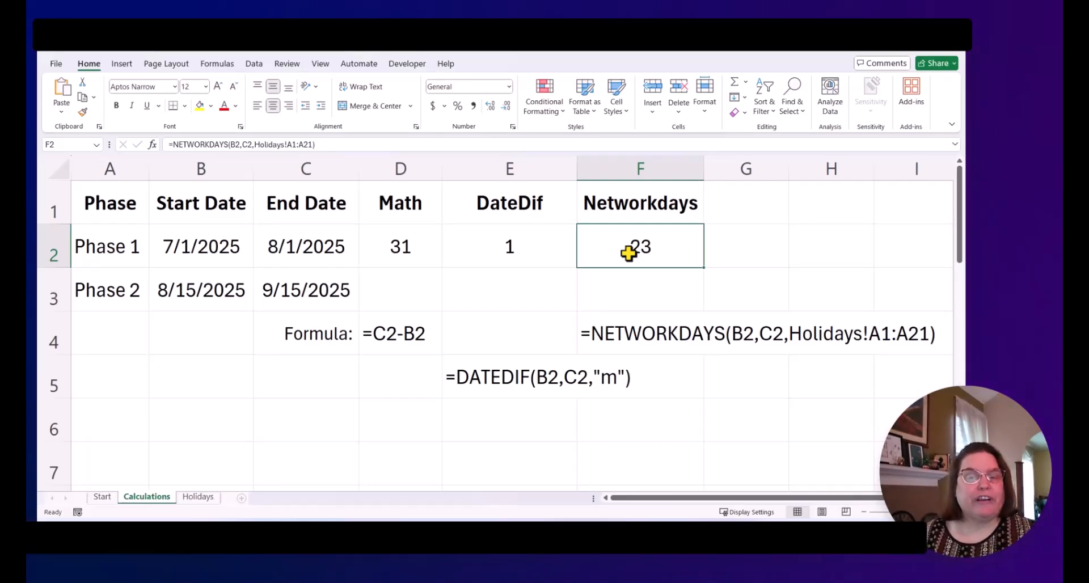
Step: Fill the date subtraction formula down from D2 into D3 and move to E3
click(419, 292)
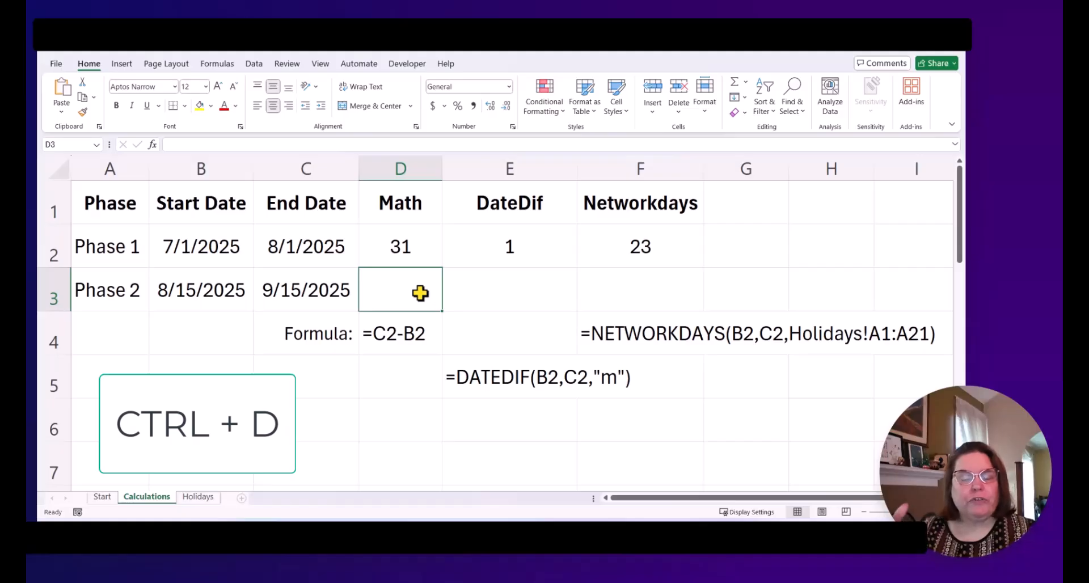
key(ctrl+d)
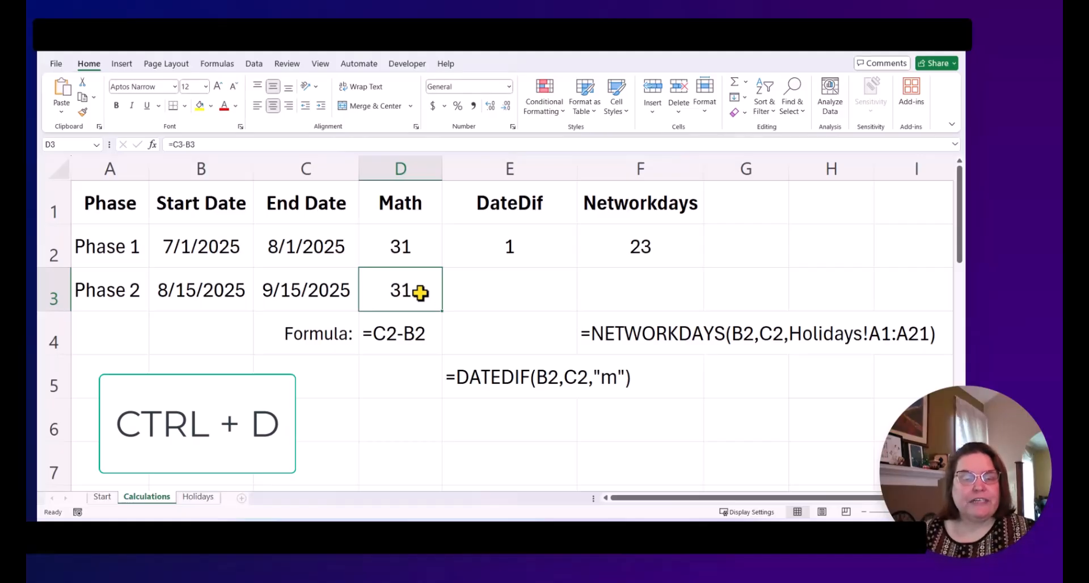
key(Right)
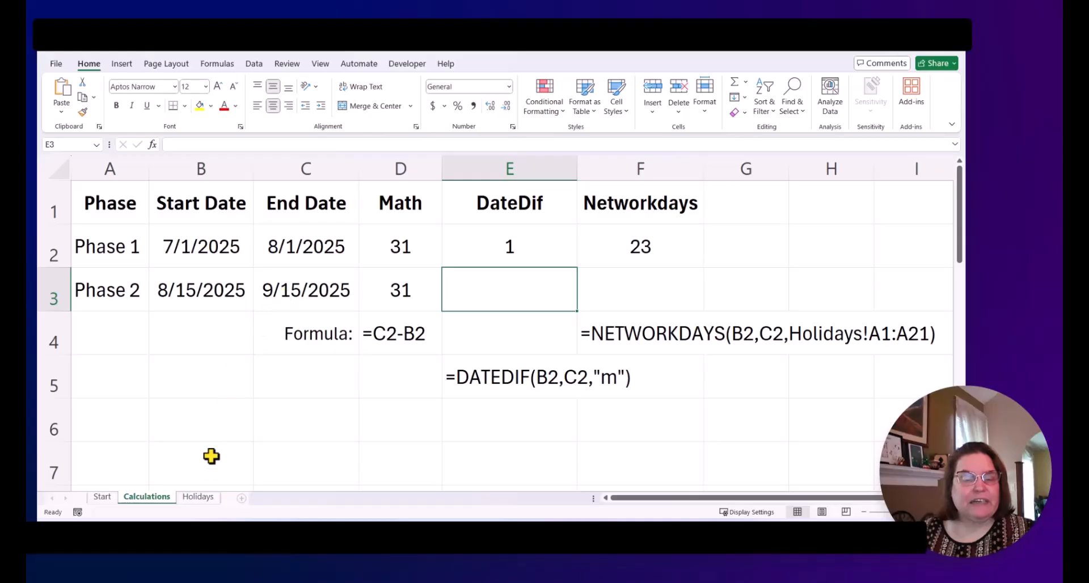
Step: Review the holiday list on the Holidays sheet and return to the Calculations sheet
click(199, 499)
scroll(82, 273, up, 2)
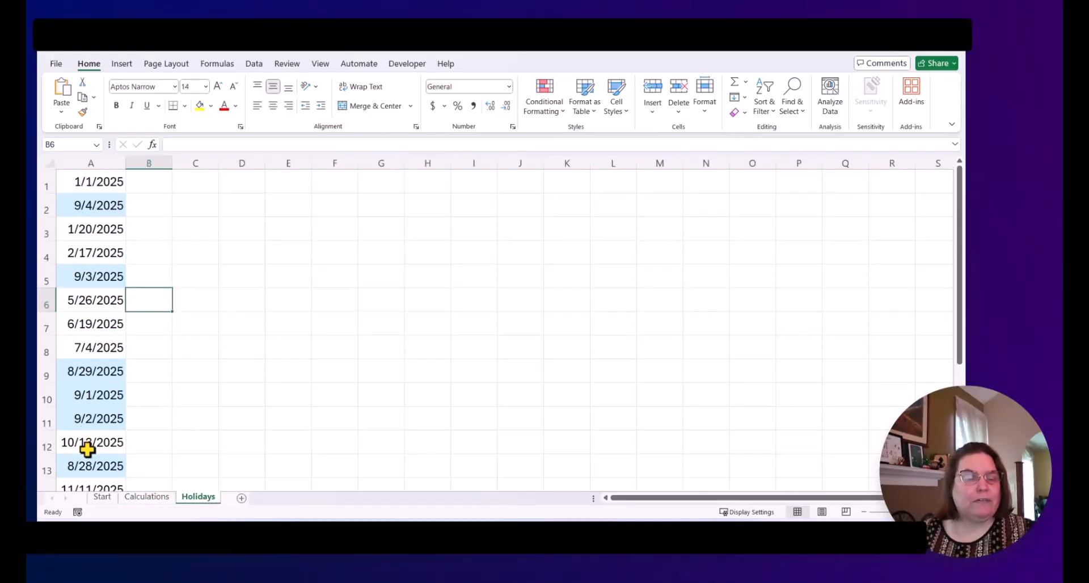
scroll(85, 447, down, 1)
scroll(87, 448, up, 1)
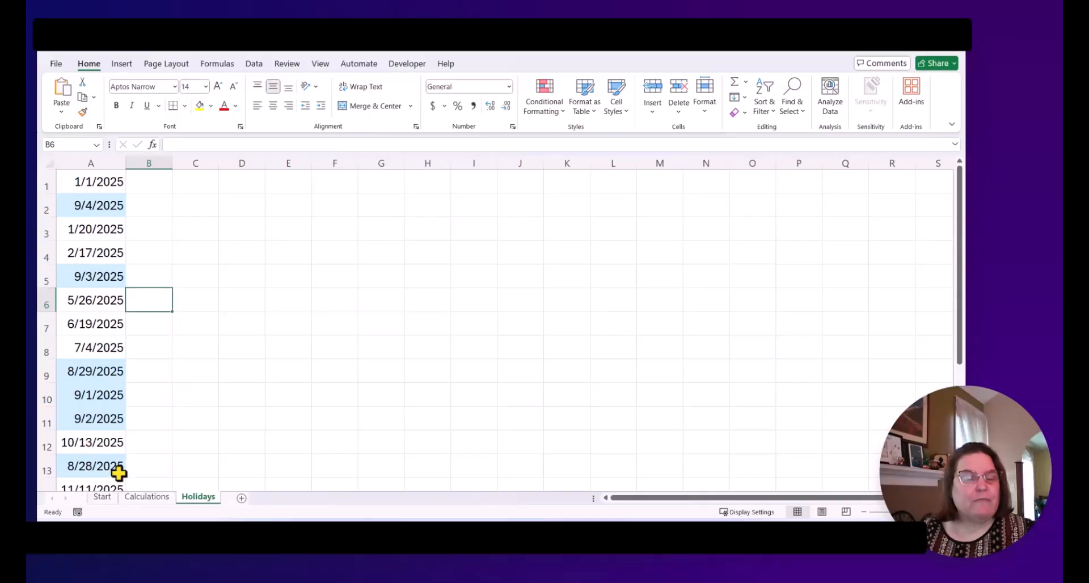
click(148, 499)
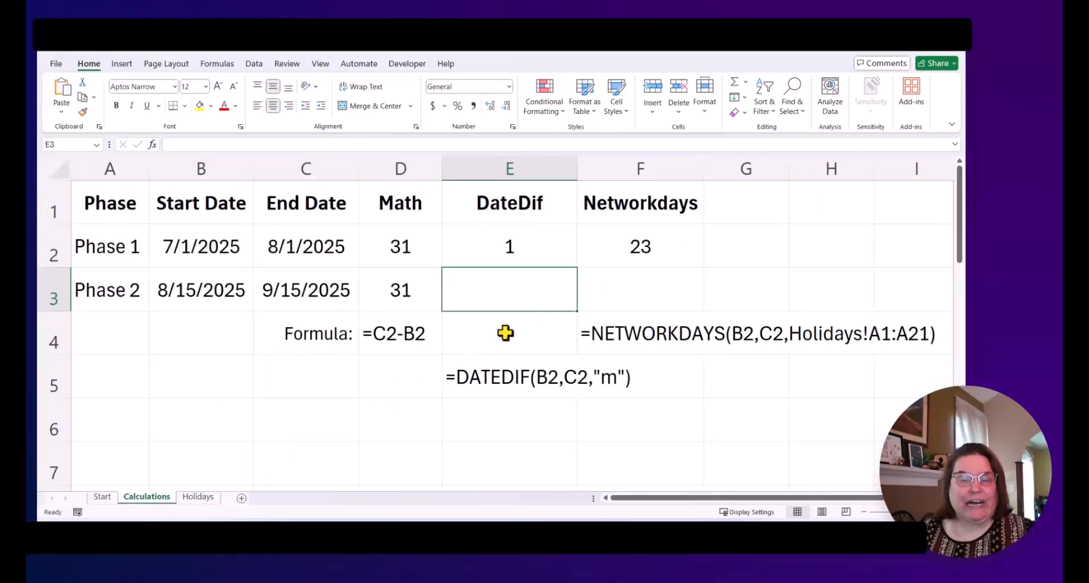
Step: Fill the DATEDIF and NETWORKDAYS formulas down into E3 and F3, and inspect F3's formula
key(ctrl+d)
click(652, 295)
key(ctrl+d)
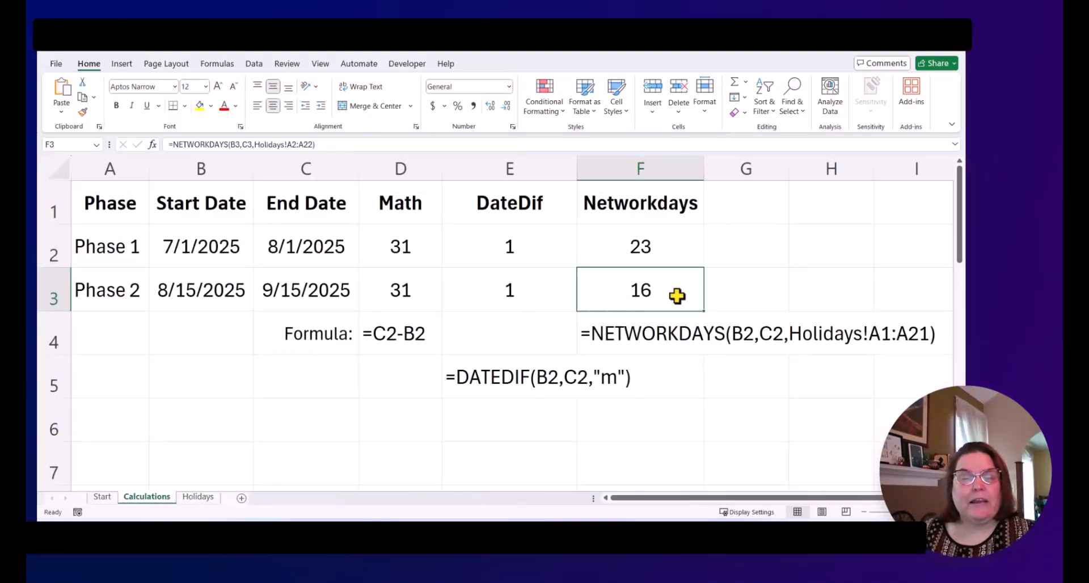
click(329, 145)
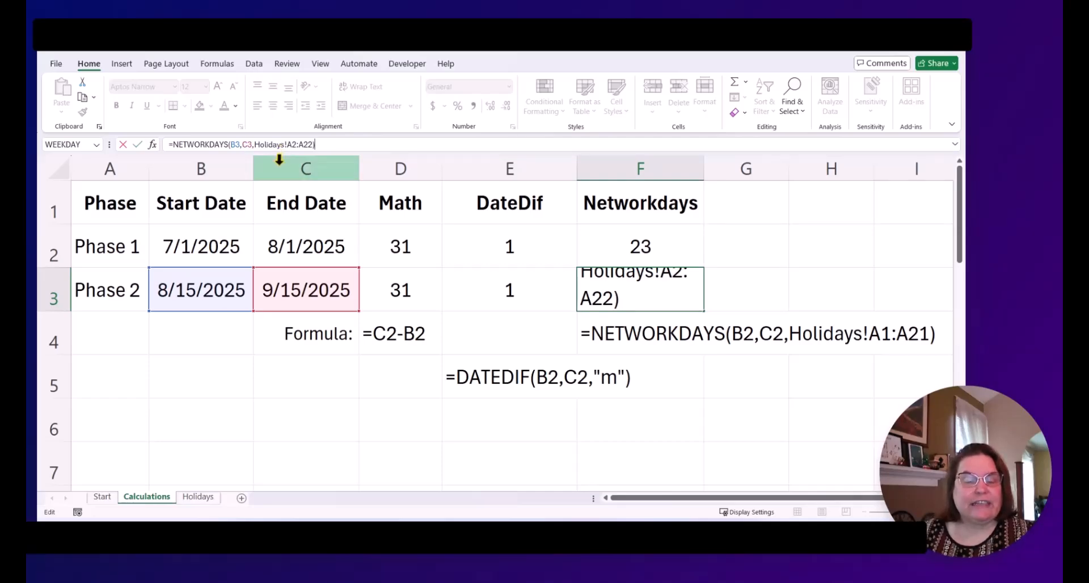
key(ctrl+Return)
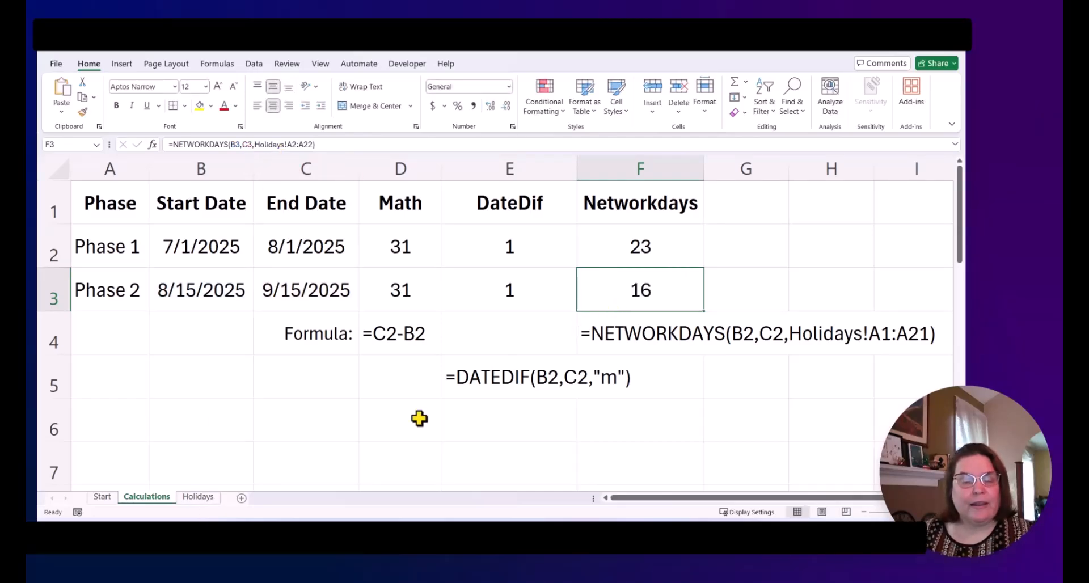
Step: Compare the holiday dates with the August and September 2025 calendar, then return to the Calculations sheet
click(198, 497)
scroll(102, 340, down, 1)
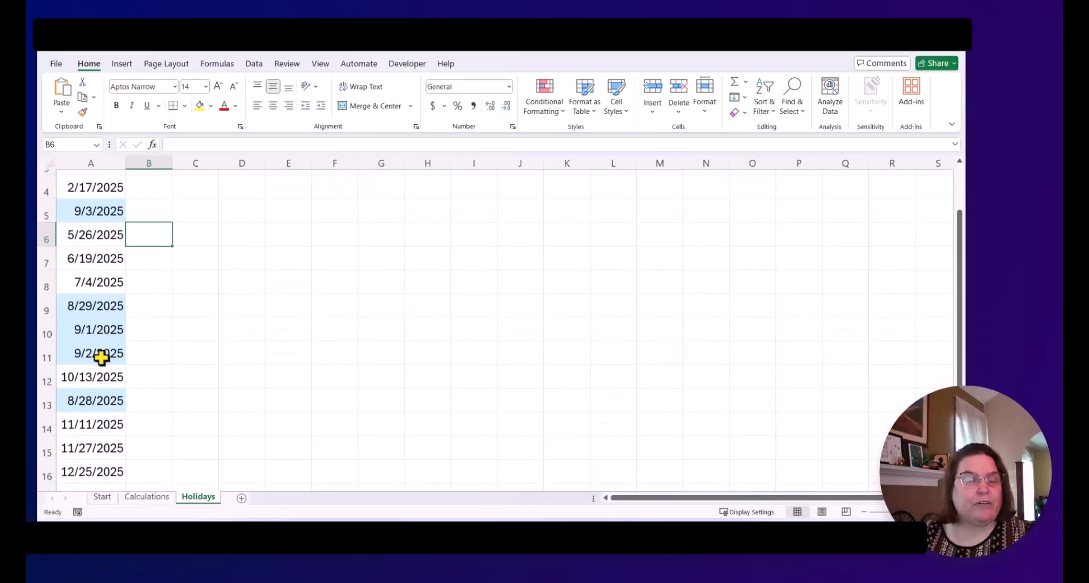
scroll(104, 395, up, 1)
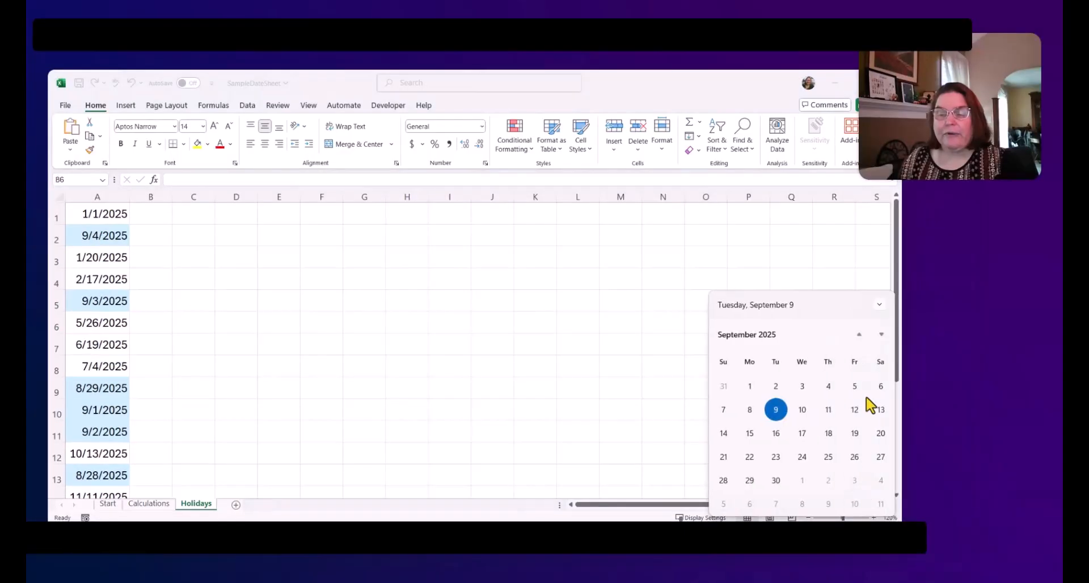
click(859, 335)
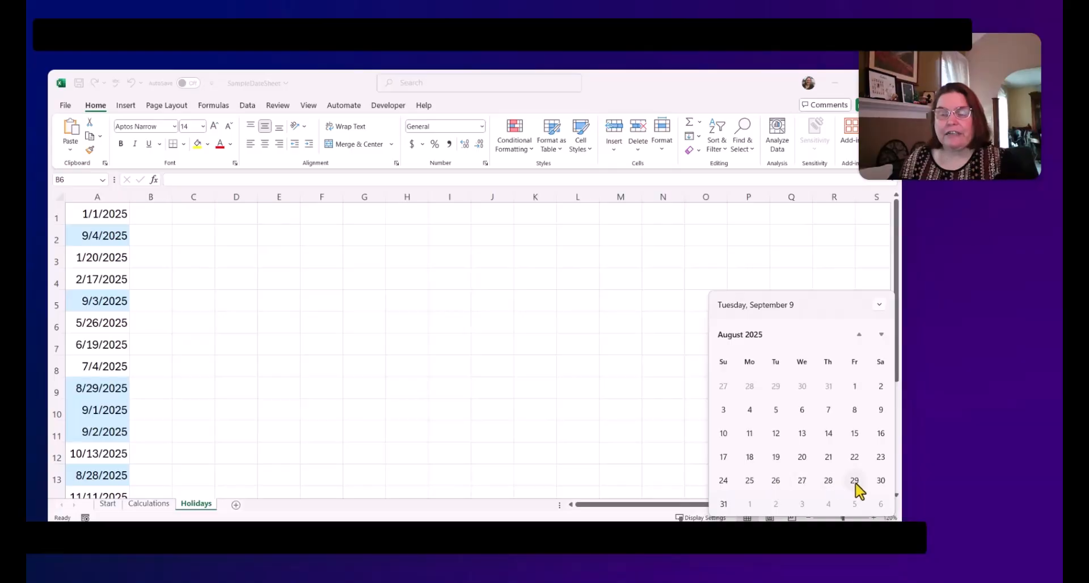
click(880, 335)
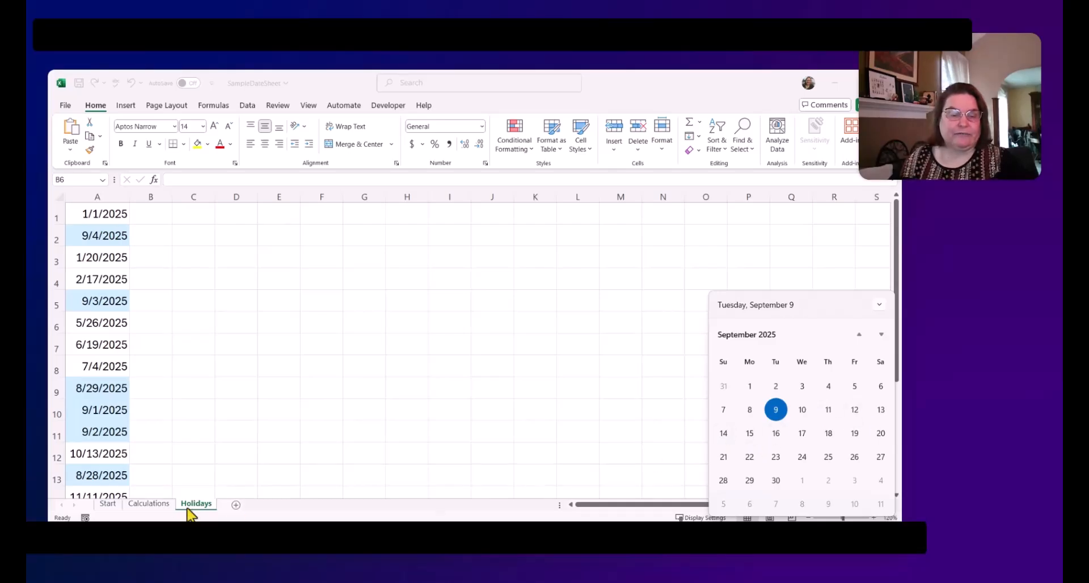
click(144, 504)
click(149, 503)
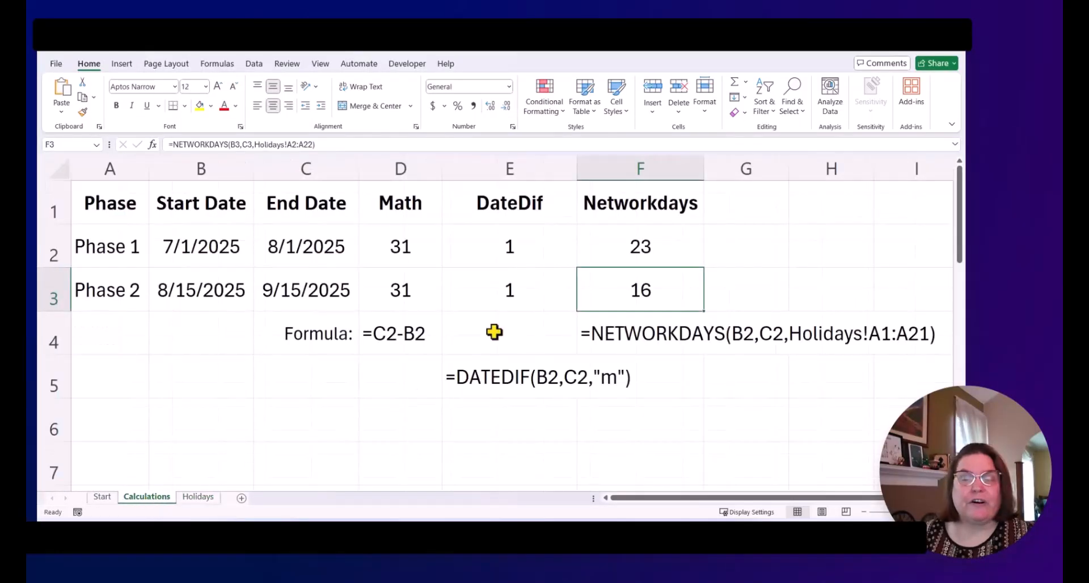